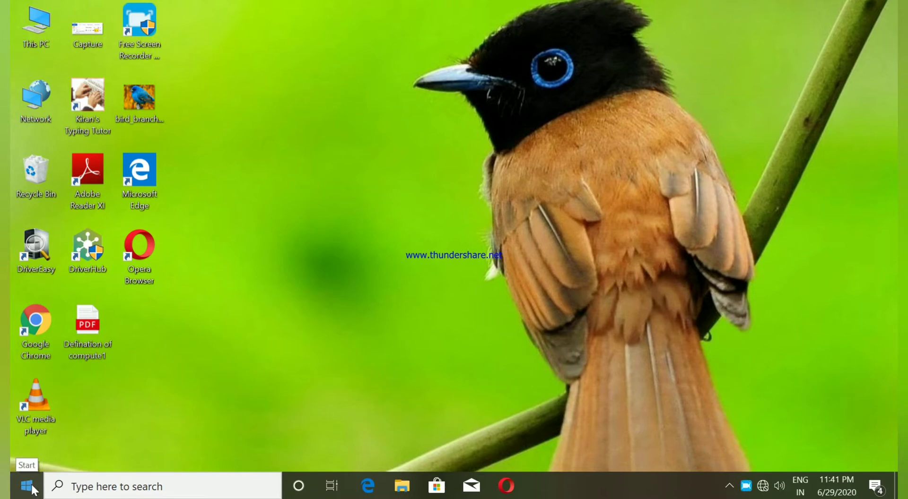
Search the computer for "winword" and launch Microsoft Word 2010.
left_click(27, 486)
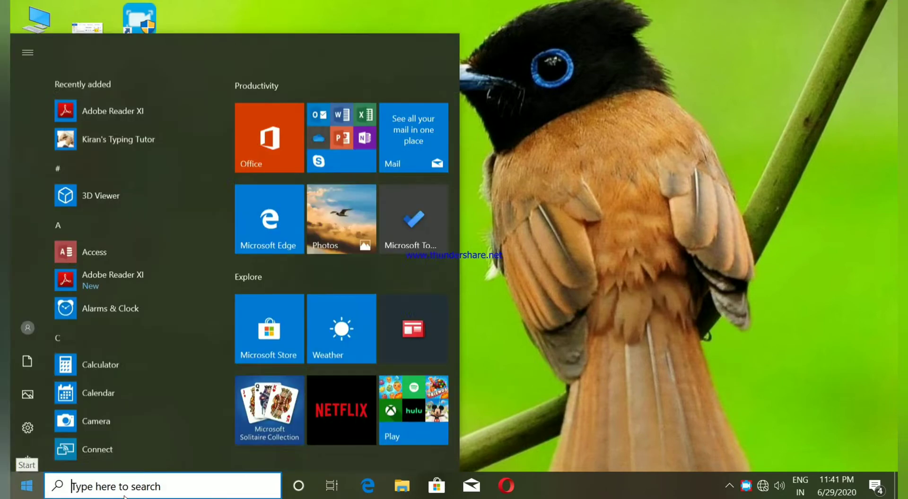
type("wubw")
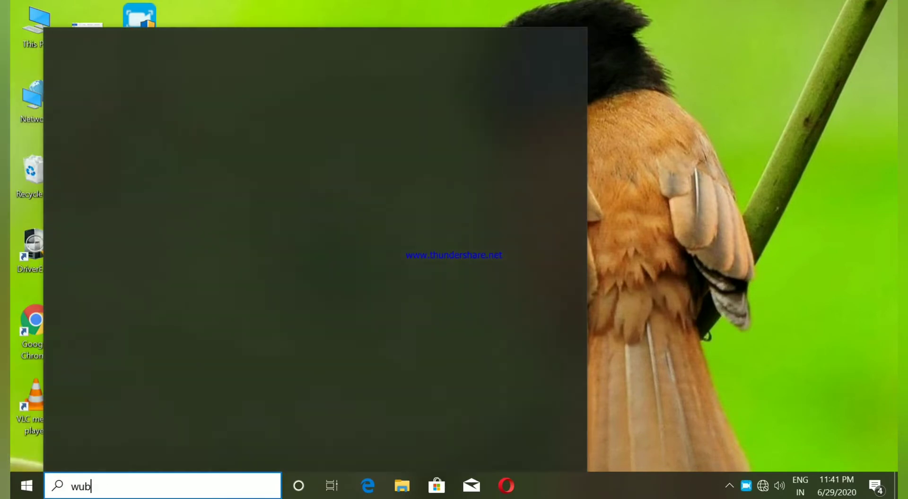
key("BackSpace")
key("BackSpace")
key("BackSpace")
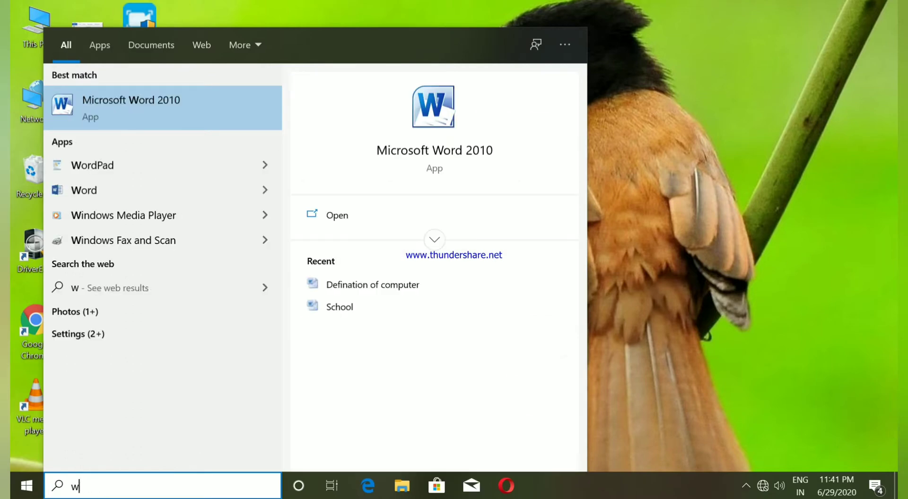
type("inword")
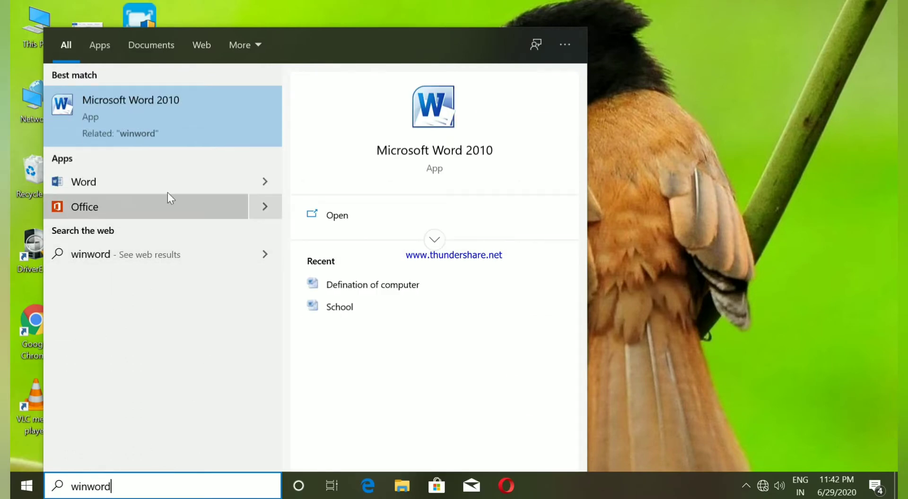
left_click(132, 120)
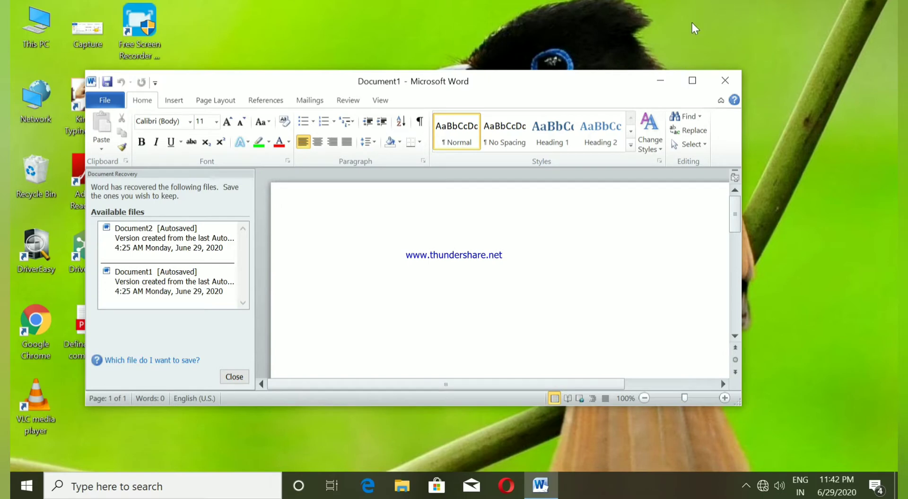
Maximize the document window and dismiss the document recovery list, choosing to remove the recovered files.
left_click(693, 81)
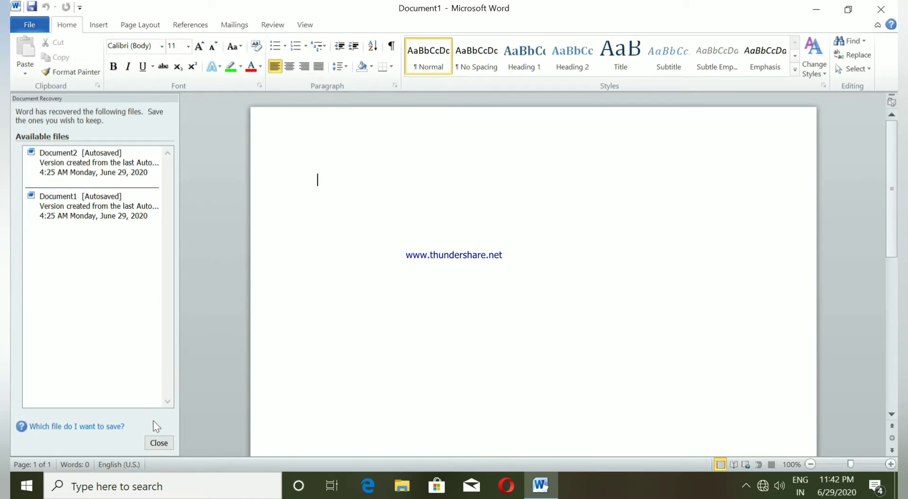
left_click(158, 444)
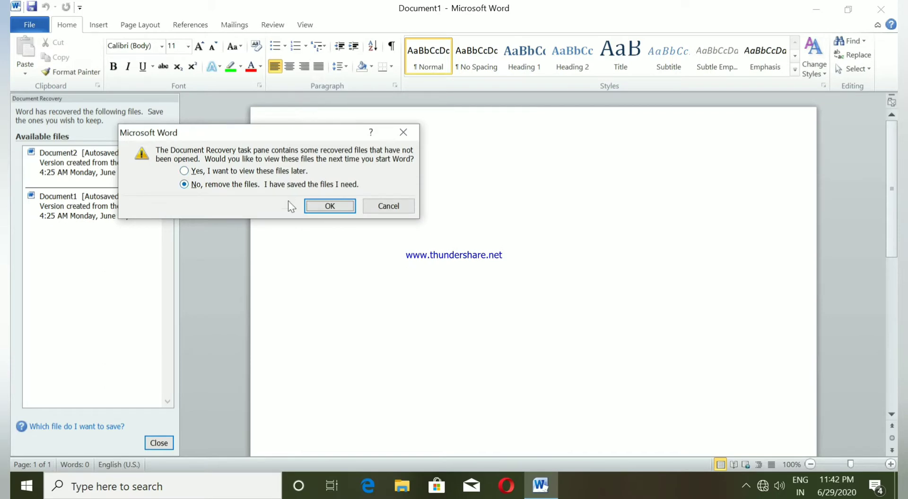
left_click(330, 204)
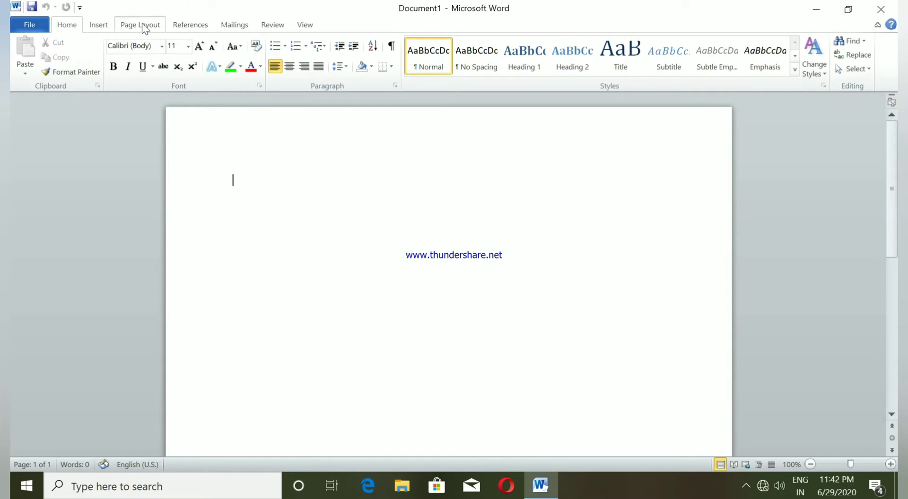
Enlarge the font size of the blank document to 22.
left_click(199, 45)
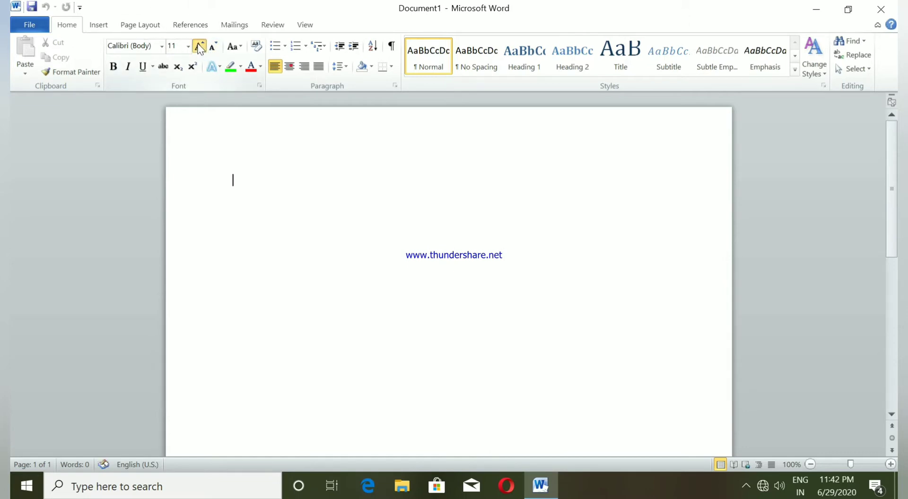
left_click(199, 46)
left_click(199, 46)
left_click(198, 46)
left_click(199, 45)
left_click(199, 45)
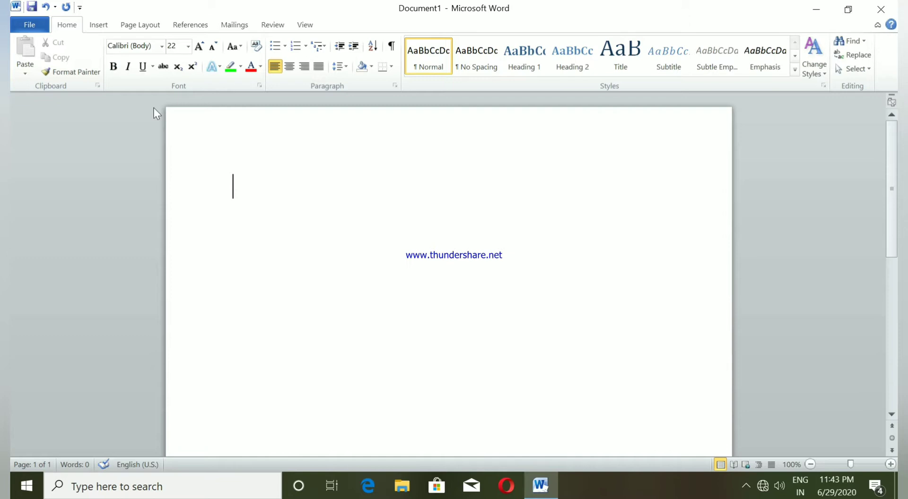
Write the heading "Types of computer" on the first line of the document.
type("Tyoes")
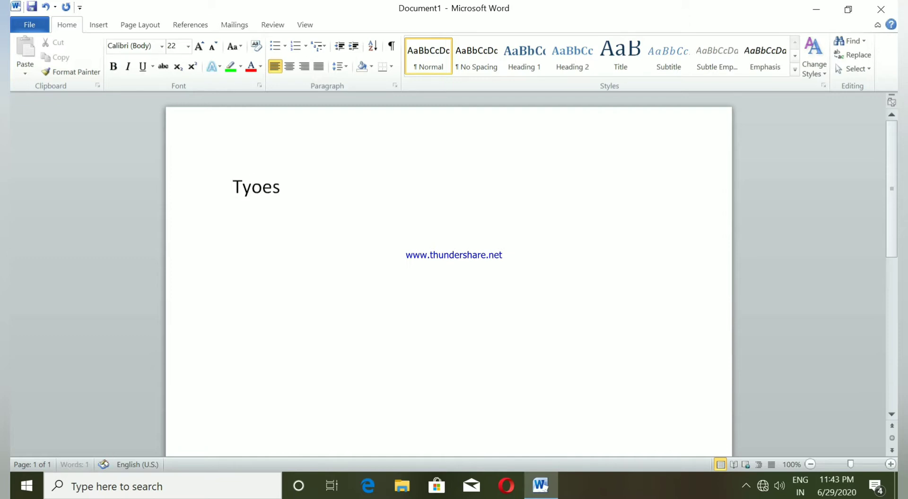
key("BackSpace")
key("BackSpace")
key("BackSpace")
type("pea")
key("BackSpace")
type("s of computer")
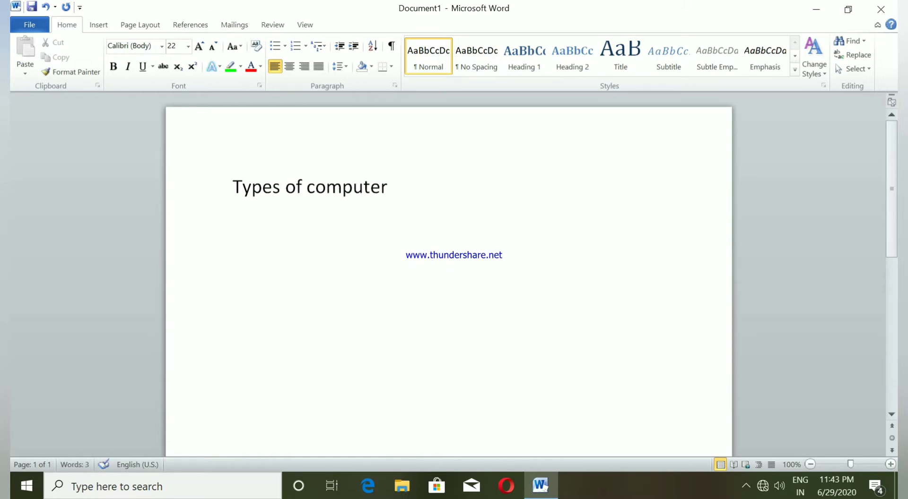
Start an arrowhead-bulleted list below the heading and enter "Super computer" as its first item.
key("Return")
left_click(285, 46)
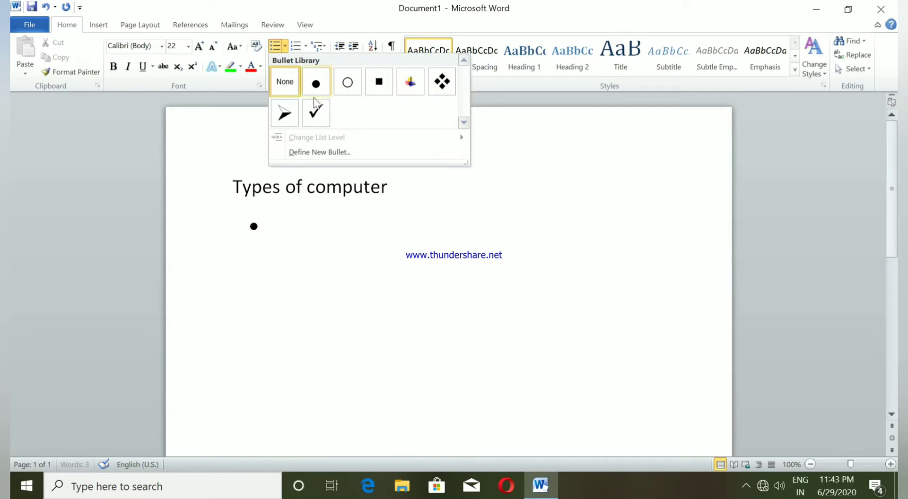
left_click(289, 114)
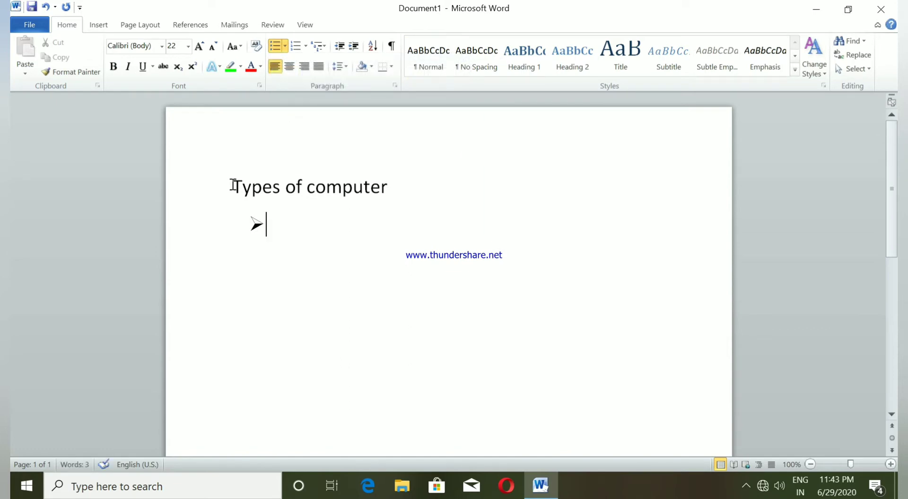
type("sy")
key("BackSpace")
key("BackSpace")
type("super computer")
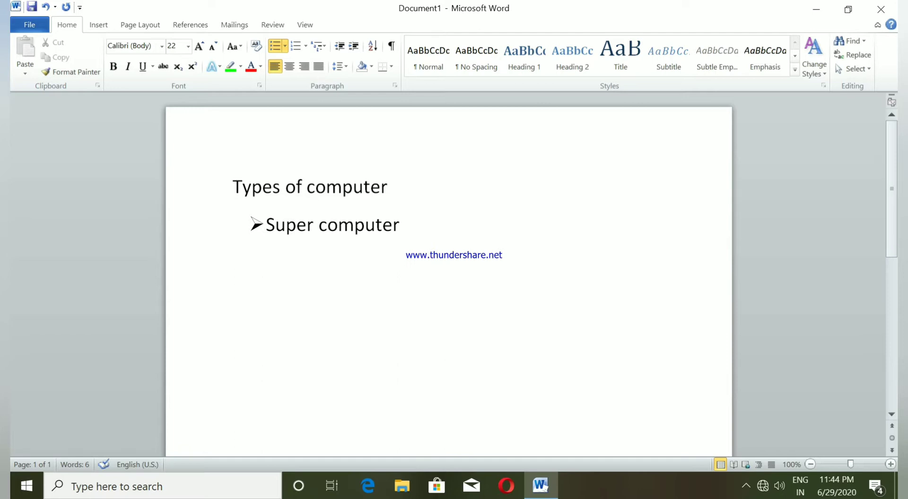
Add "Mainframe computer" as the second item of the bulleted list.
key("Return")
type("Main")
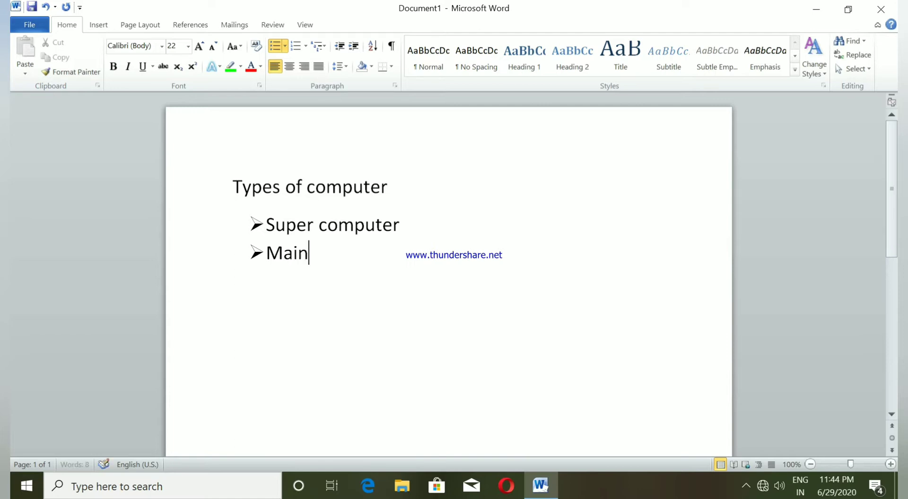
type("dr")
key("BackSpace")
key("BackSpace")
type("frame")
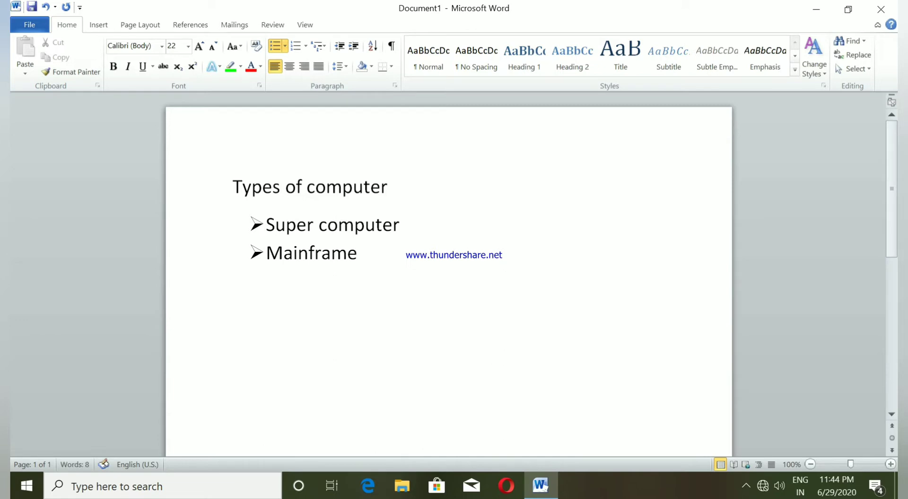
type(" computer")
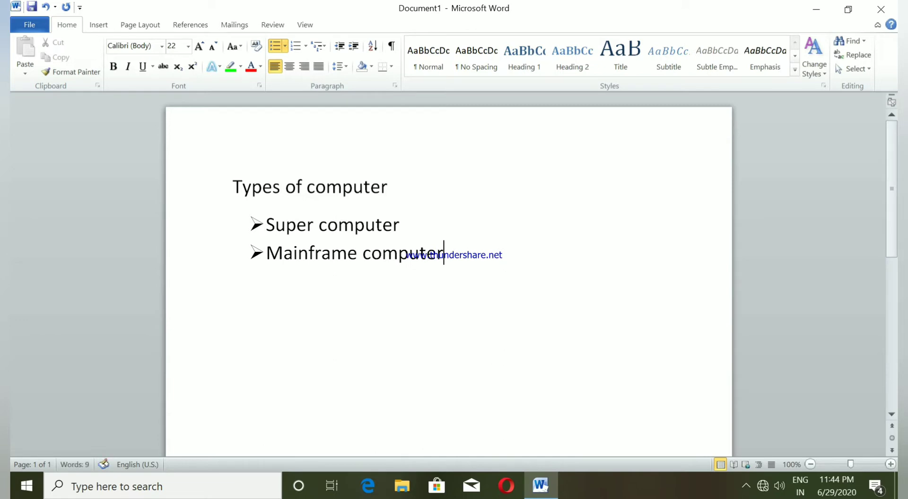
Add "Mini computer" and "Micro computer" as the third and fourth items of the bulleted list.
key("Return")
type("Mini computer")
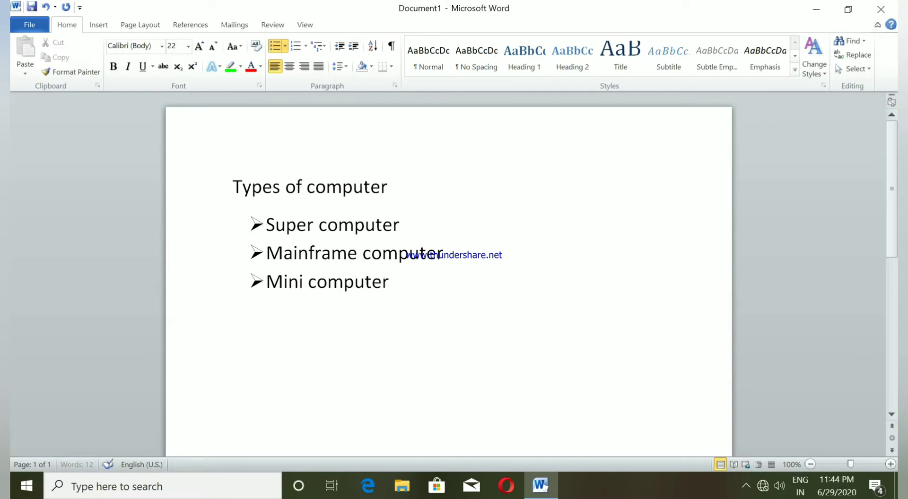
key("Return")
type("mc")
key("BackSpace")
type("icro co")
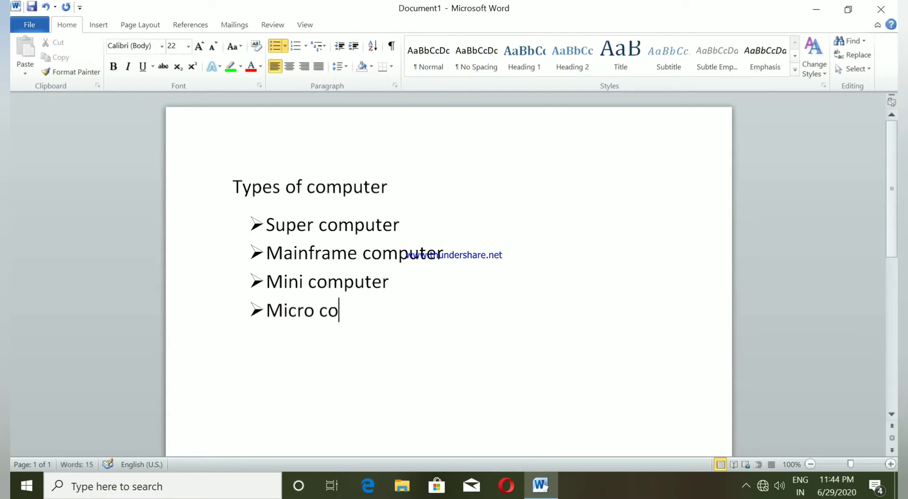
type("mputer")
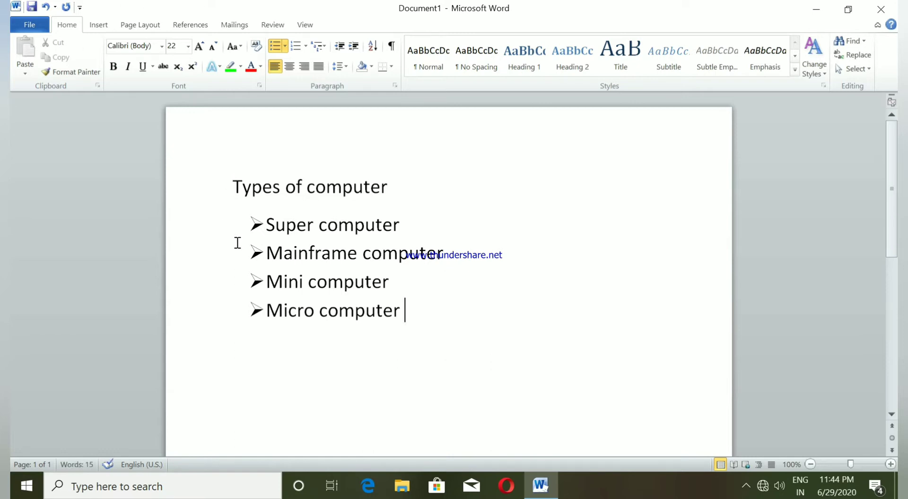
Change the bullets of all four computer types to the four-diamond symbol.
left_click(266, 222)
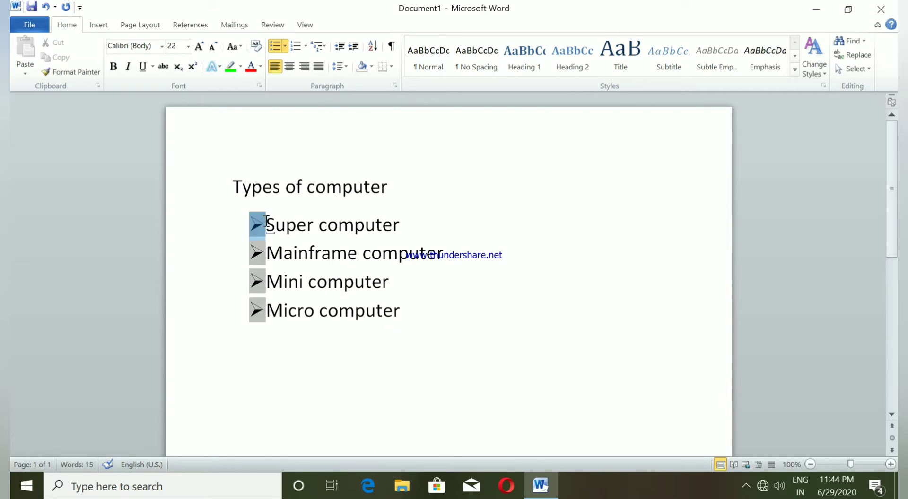
double_click(270, 226)
left_click_drag(269, 227, 413, 325)
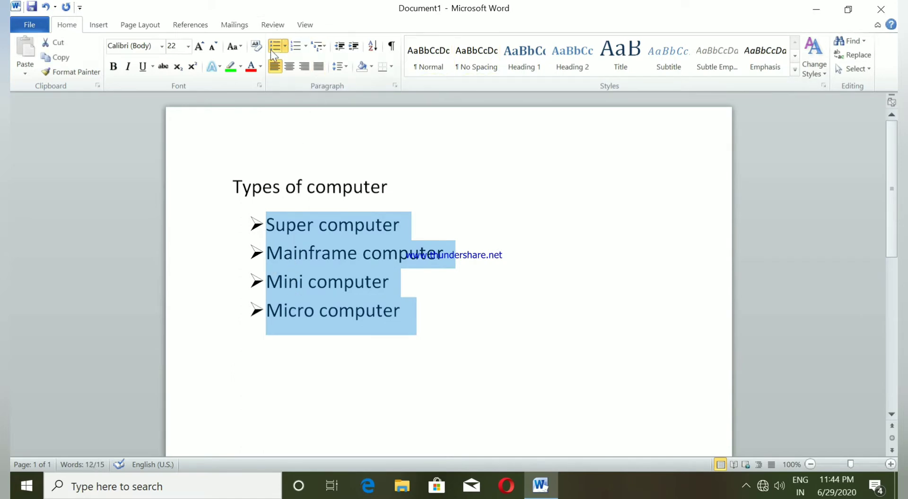
left_click(287, 45)
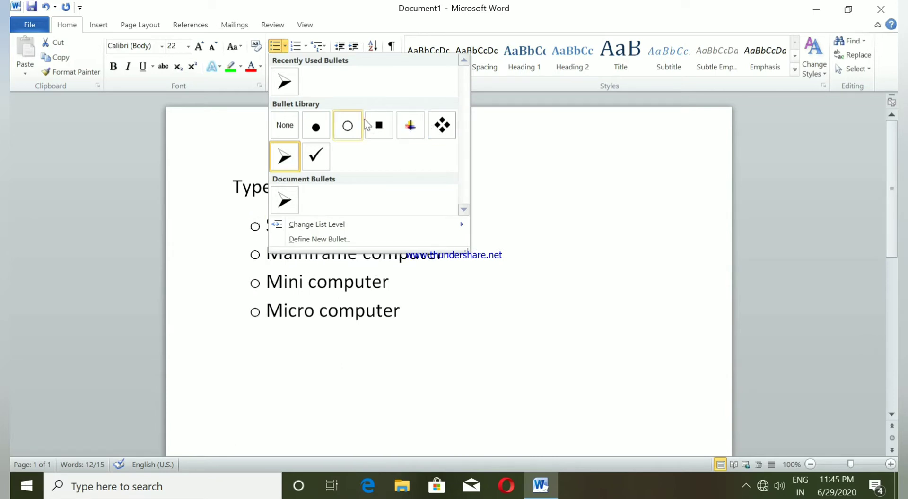
left_click(455, 121)
left_click(512, 182)
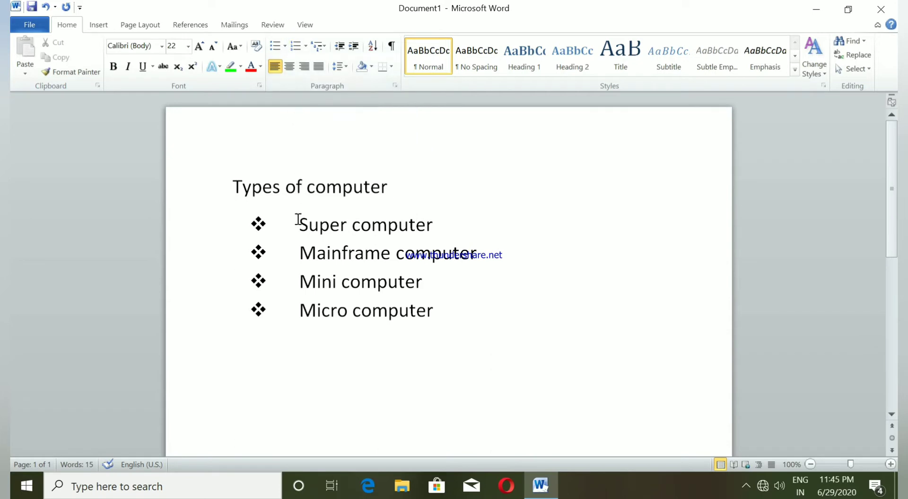
Replace the bullets of the four computer types with uppercase Roman numerals (I., II., III.).
left_click_drag(298, 221, 430, 319)
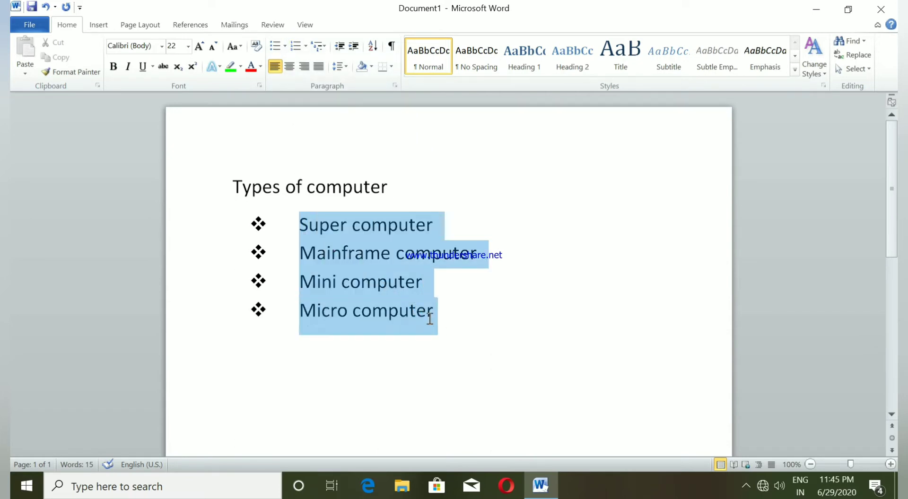
left_click(306, 46)
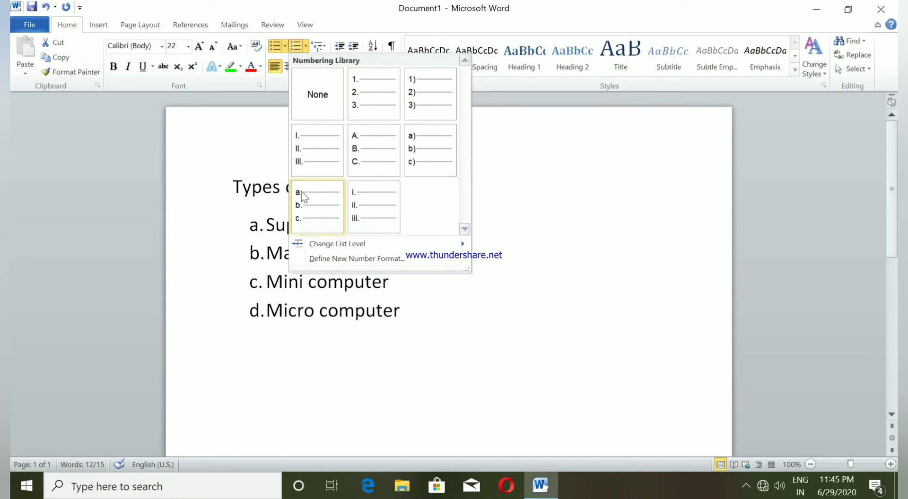
left_click(318, 154)
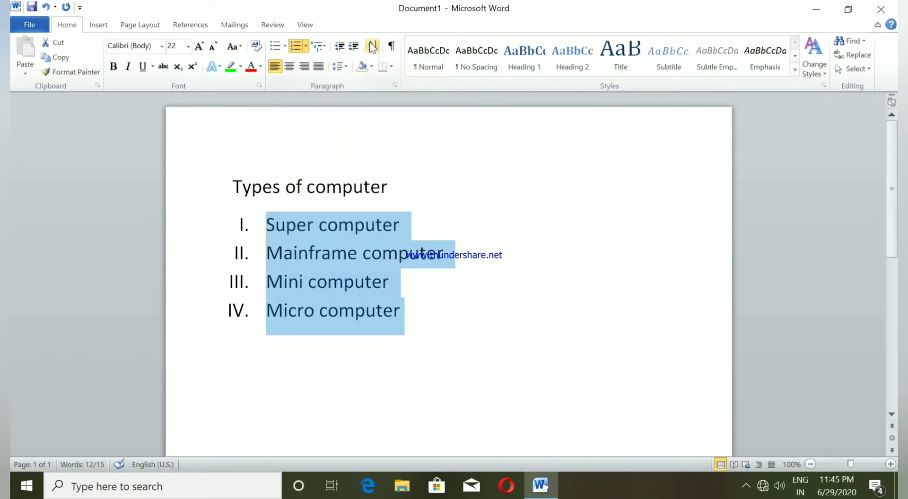
Apply the multilevel heading list format (1 Heading 1, 1.1 Heading 2, 1.1.1 Heading 3) to the four computer types.
left_click(319, 46)
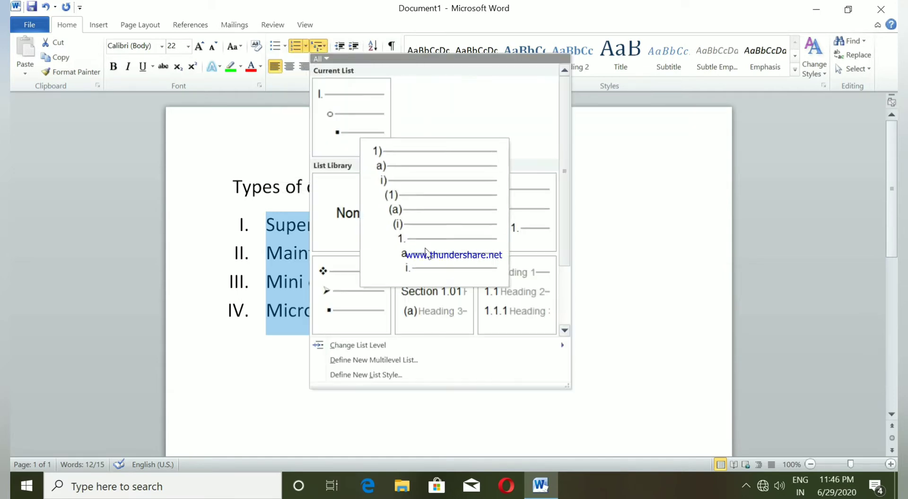
mouse_move(430, 285)
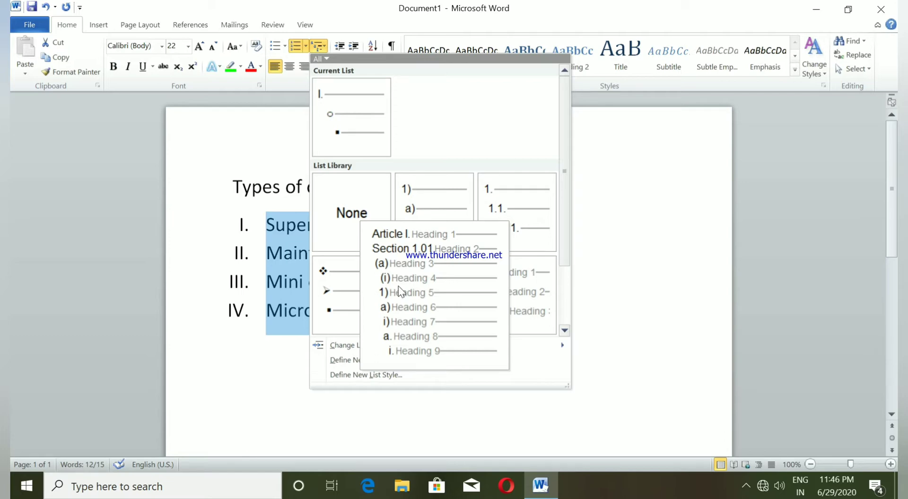
scroll(398, 285, "down", 1)
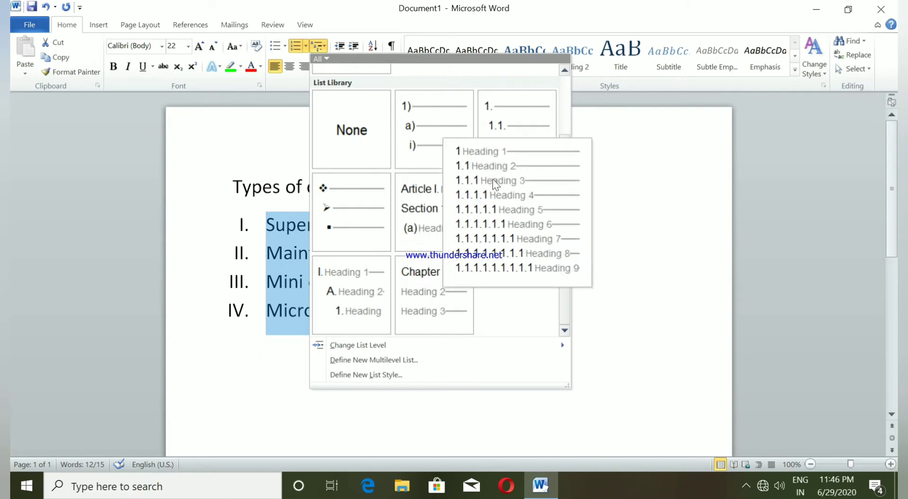
left_click(499, 181)
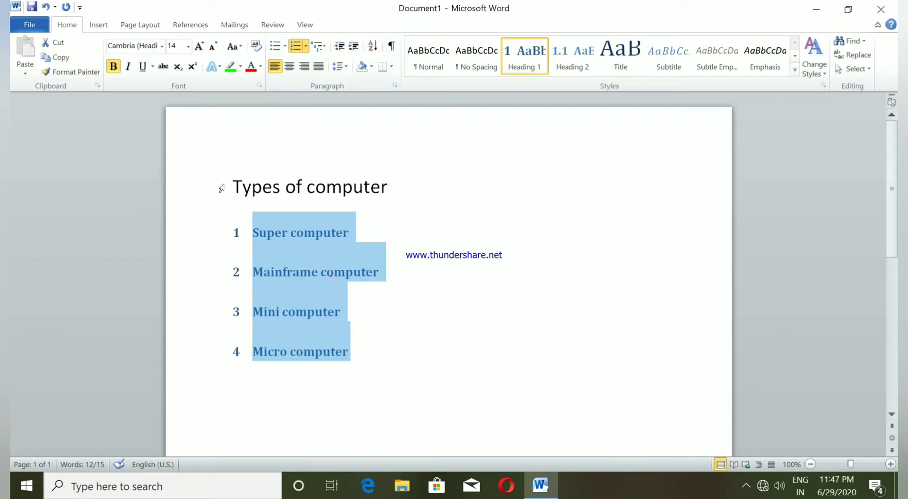
Increase the indent of the "Types of computer" heading and its four list items by six levels.
left_click_drag(220, 187, 367, 402)
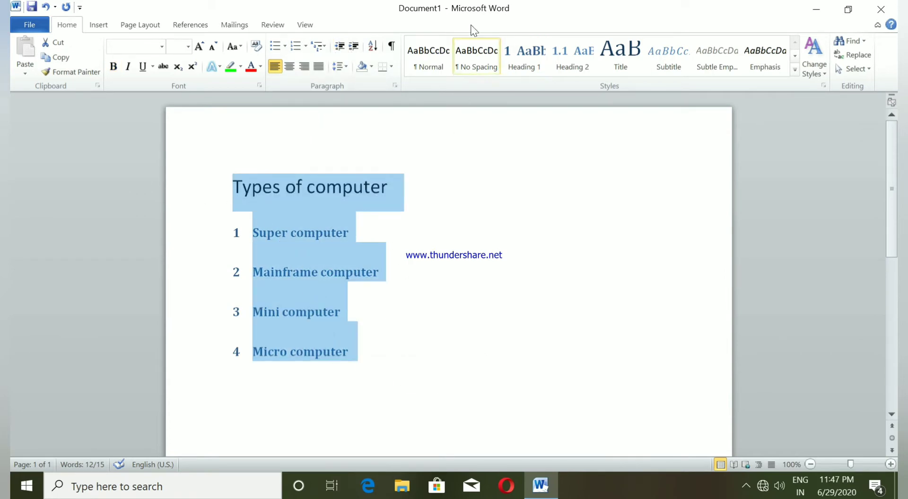
left_click(354, 46)
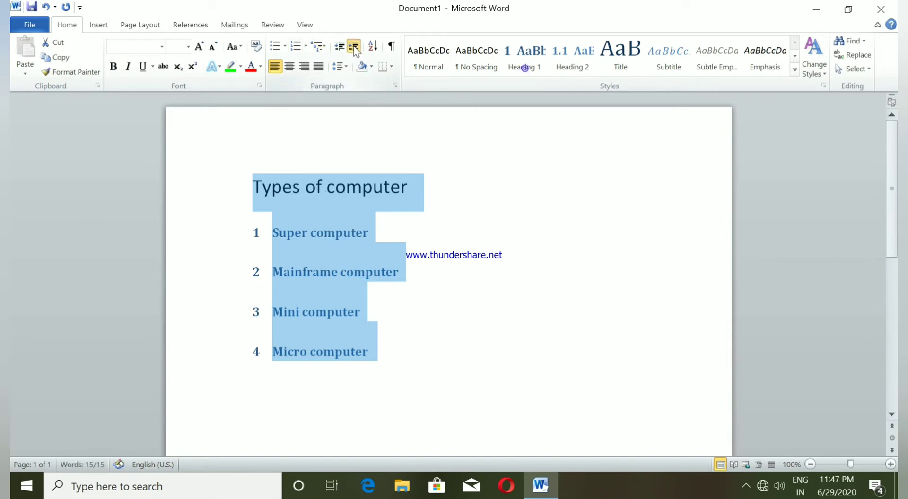
left_click(353, 46)
left_click(354, 47)
left_click(354, 46)
left_click(354, 46)
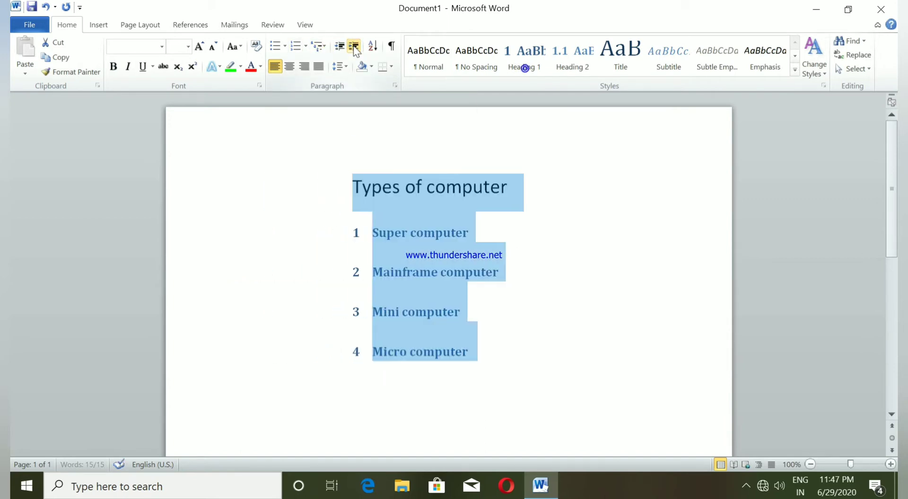
Increase the indent of the "Types of computer" heading and its four list items by one more level.
left_click(354, 46)
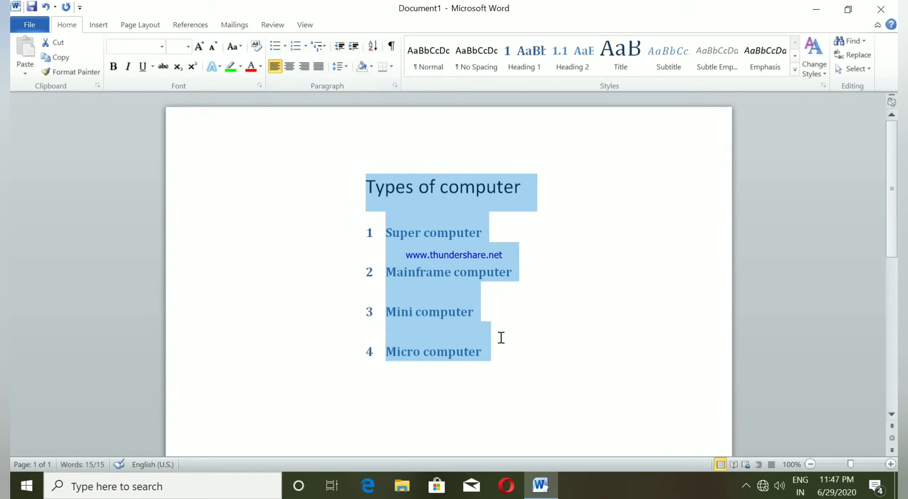
Add a paragraph below "Micro computer", indent it to line up with the list text, and enter filler text starting "Jfkjskjfkjklfjdklsjflksjf".
left_click(511, 352)
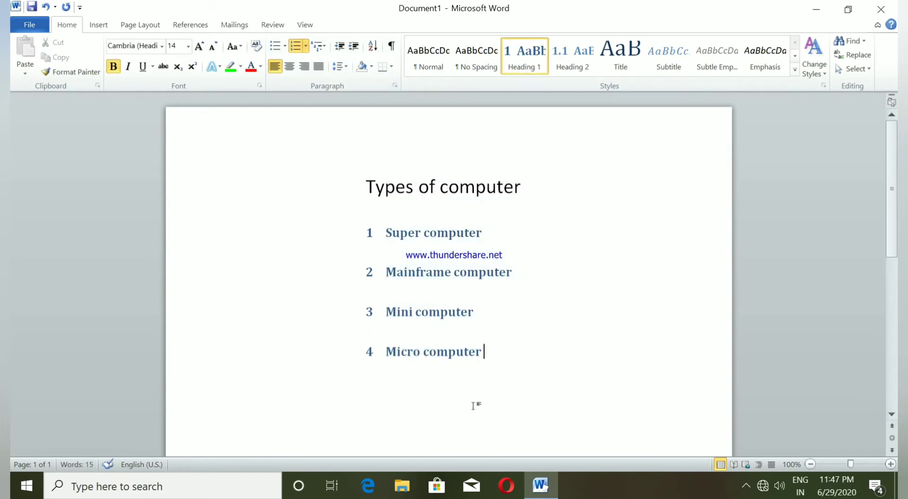
key("Return")
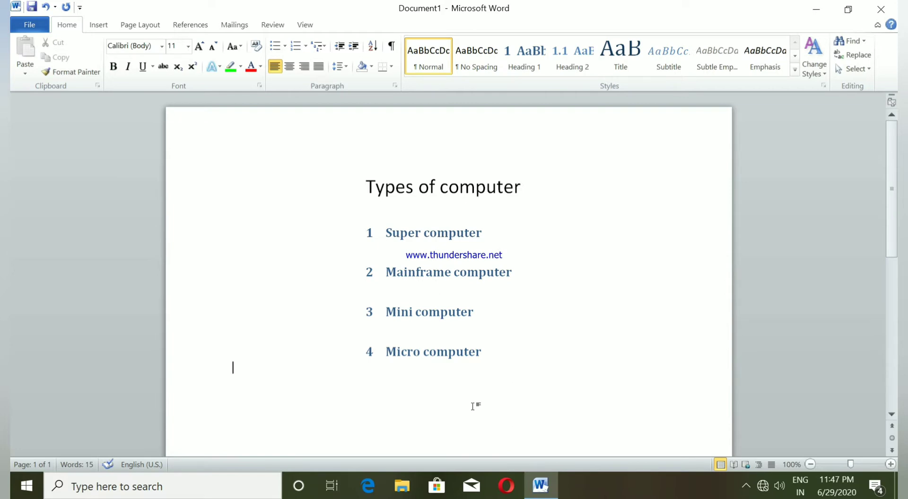
scroll(473, 406, "down", 1)
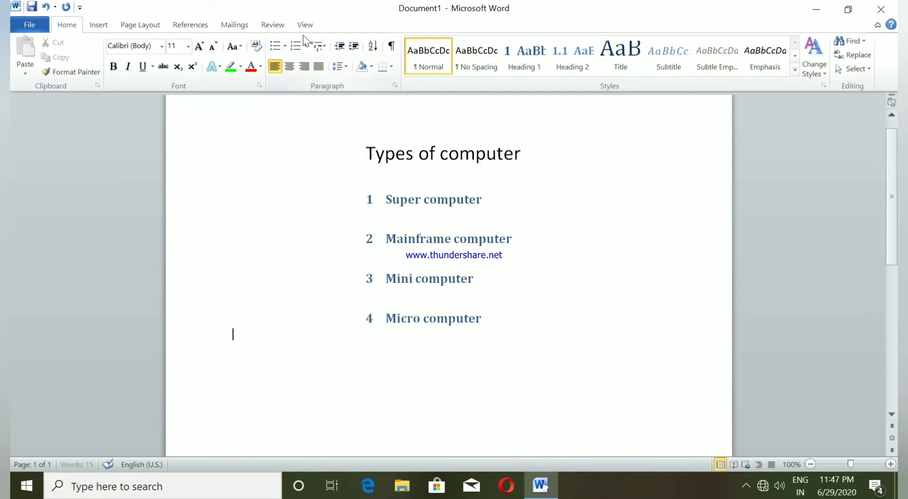
left_click(355, 46)
left_click(355, 46)
left_click(355, 46)
type("jfkjskjfkjklfjdklsjflksjf klsfkjsklf")
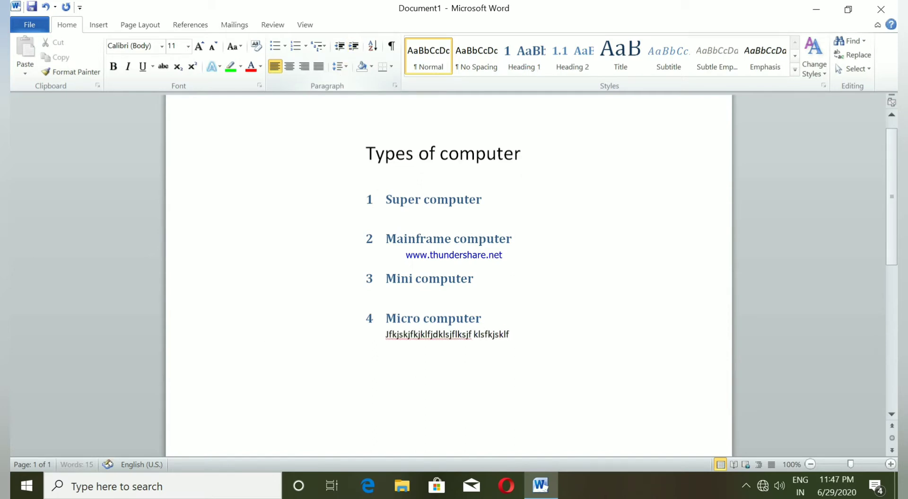
type("skljfkljflkjsflkjlkfj sdfjklsjkfl")
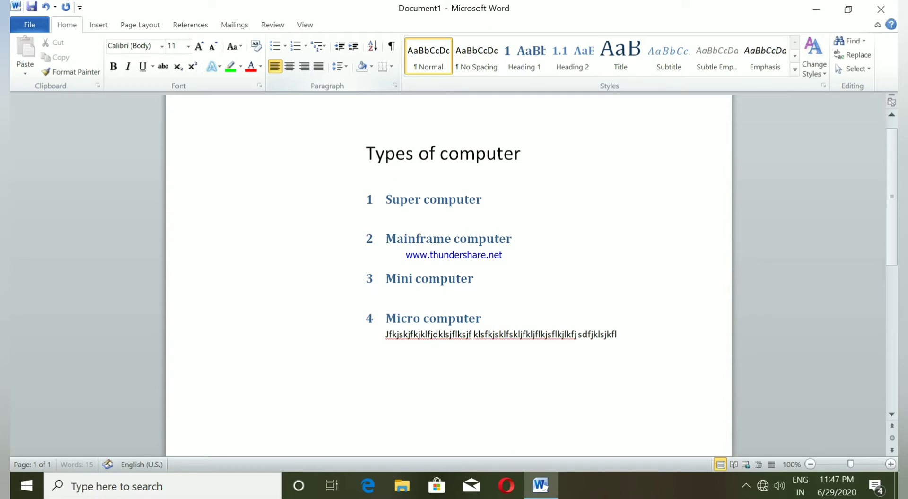
type("jskldfjklsjkfjskjdfwsjdklfjksljf")
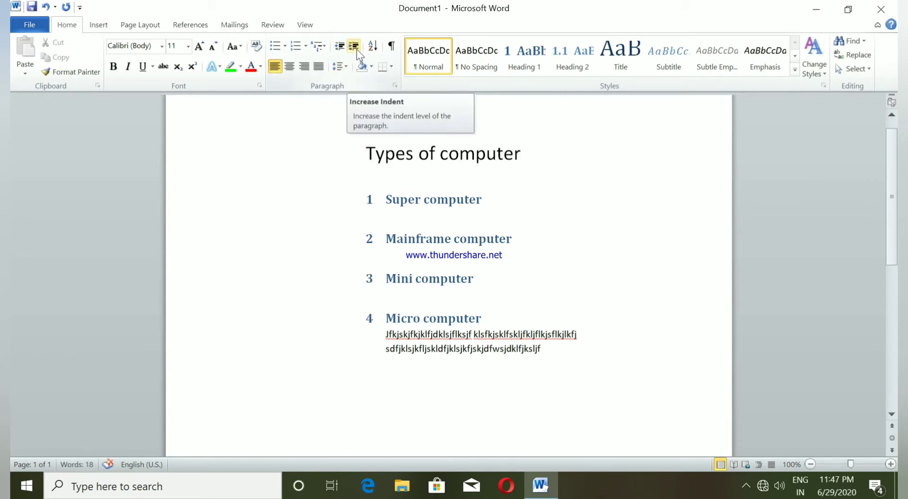
Decrease the indent of the heading, the four list items and the filler paragraph by four levels.
left_click_drag(359, 153, 530, 371)
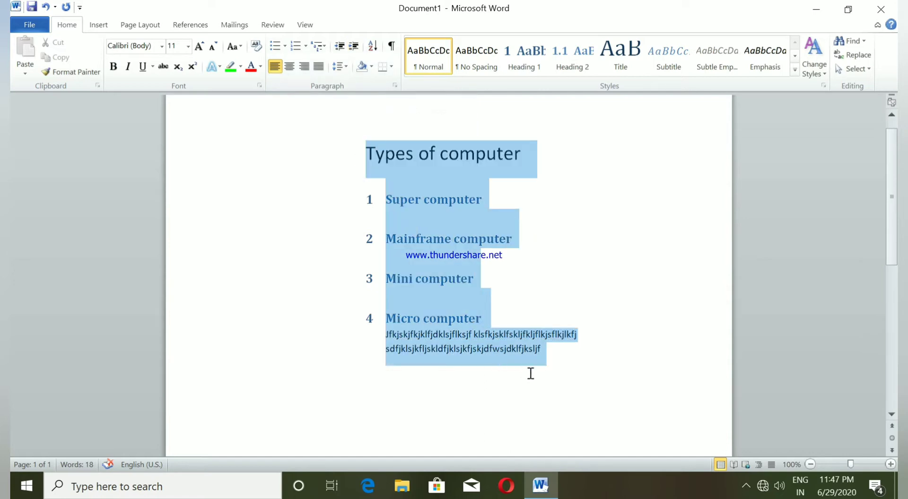
left_click(340, 48)
left_click(340, 47)
left_click(340, 47)
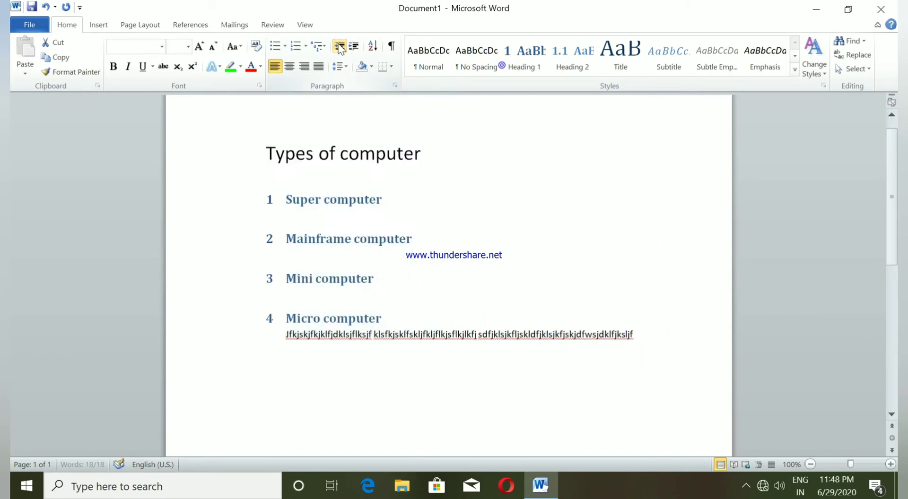
left_click(340, 47)
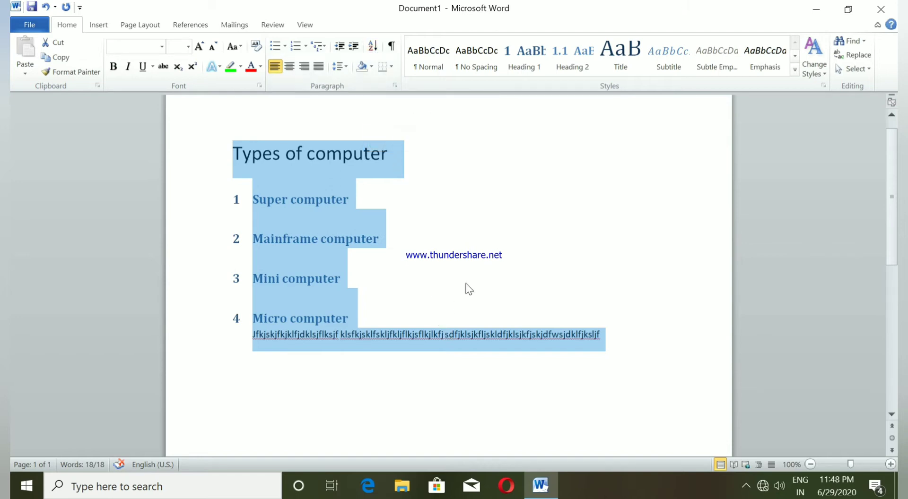
Delete the filler text below "Micro computer".
scroll(504, 239, "down", 1)
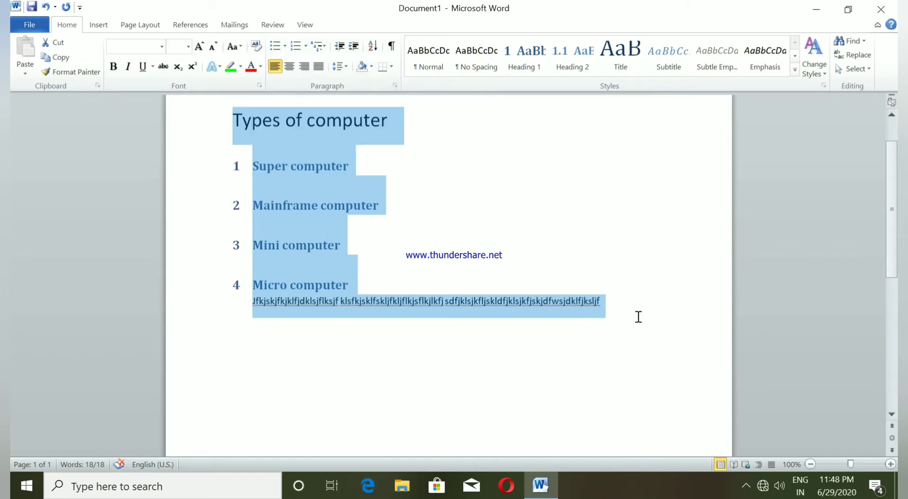
left_click(629, 306)
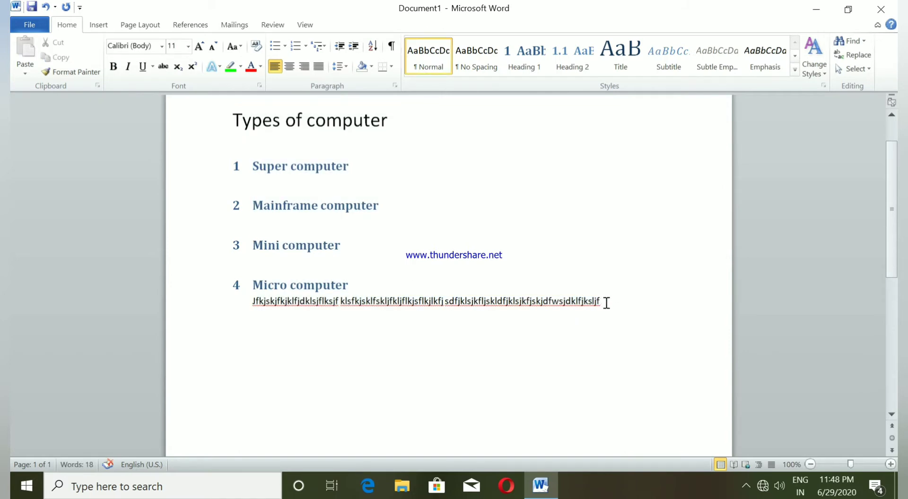
left_click_drag(606, 302, 325, 301)
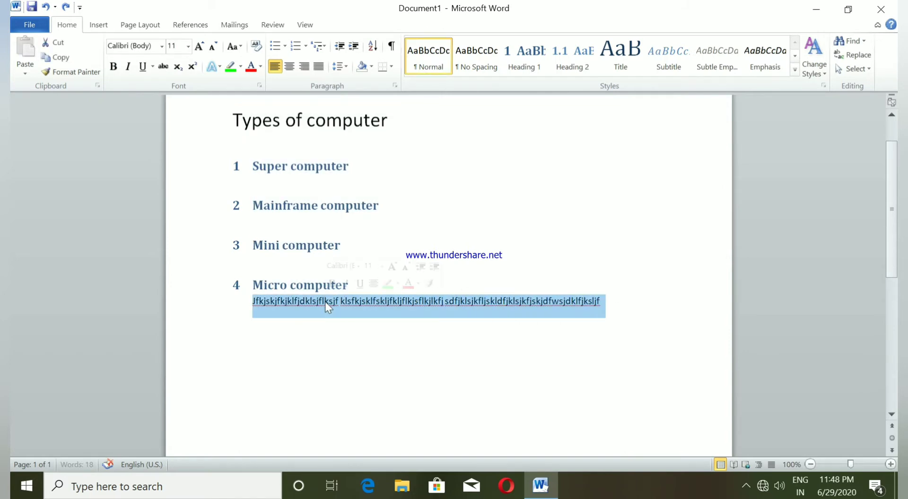
key("Delete")
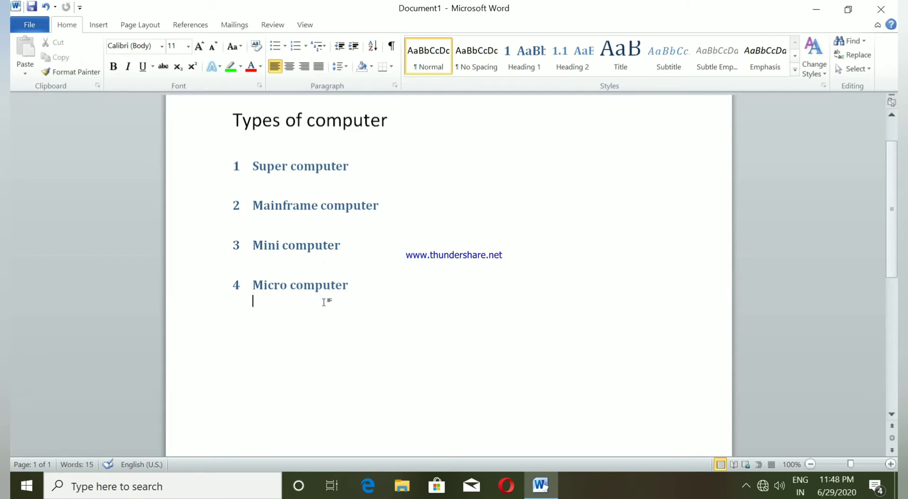
Leave a blank line below "Micro computer" and enter three first names, each on its own line.
key("Return")
type("vishl")
key("BackSpace")
type("al")
key("Return")
type("bhav")
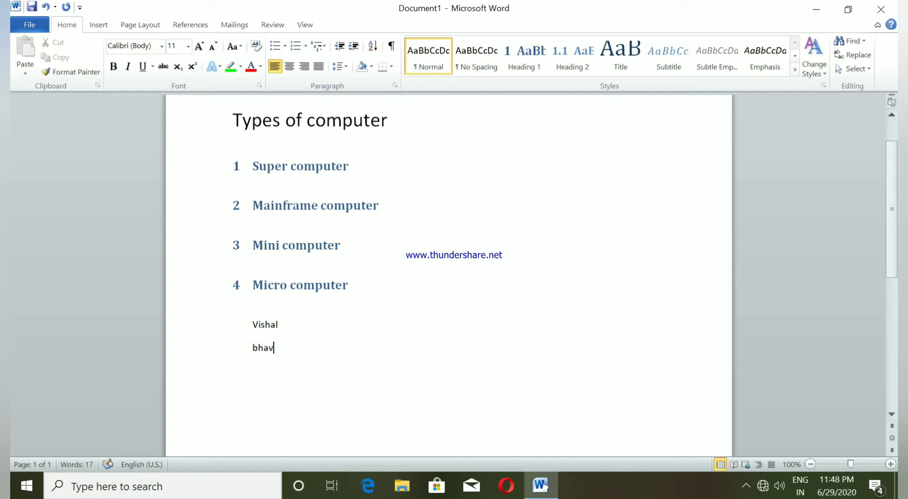
type("esh")
key("Return")
type("moh")
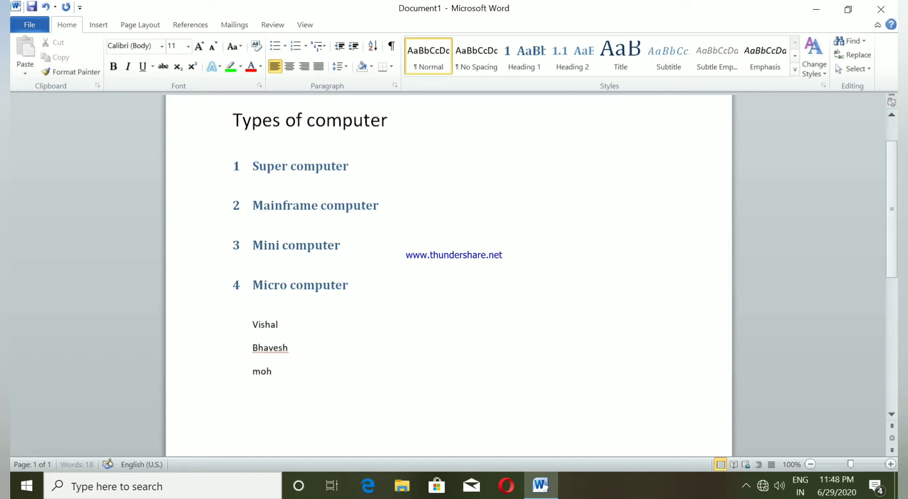
type("it arv")
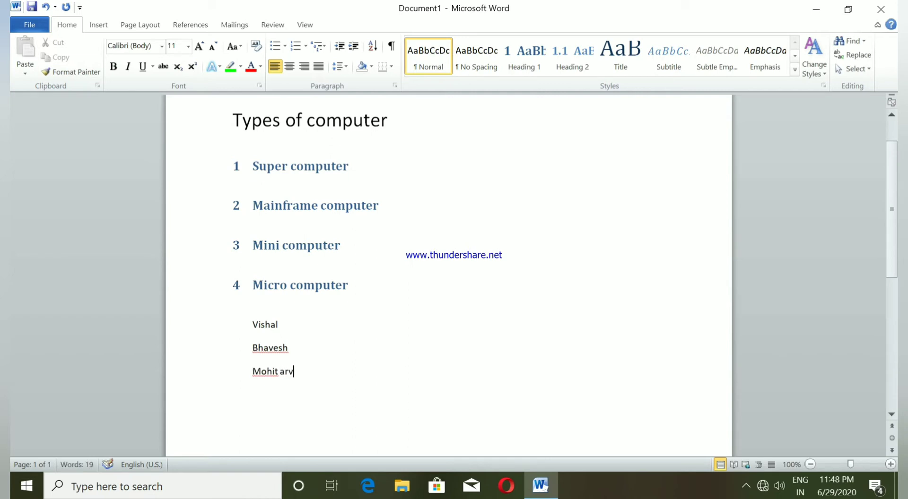
key("BackSpace")
Add three more first names to the name list, each on its own line.
key("Return")
type("arvidn")
key("BackSpace")
key("BackSpace")
type("nd")
key("Return")
type("ra")
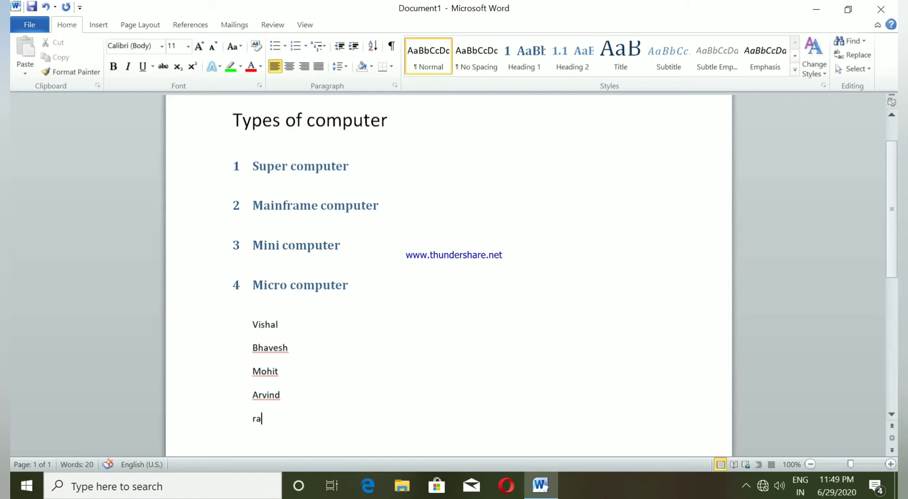
type("hul")
key("Return")
type("suresh")
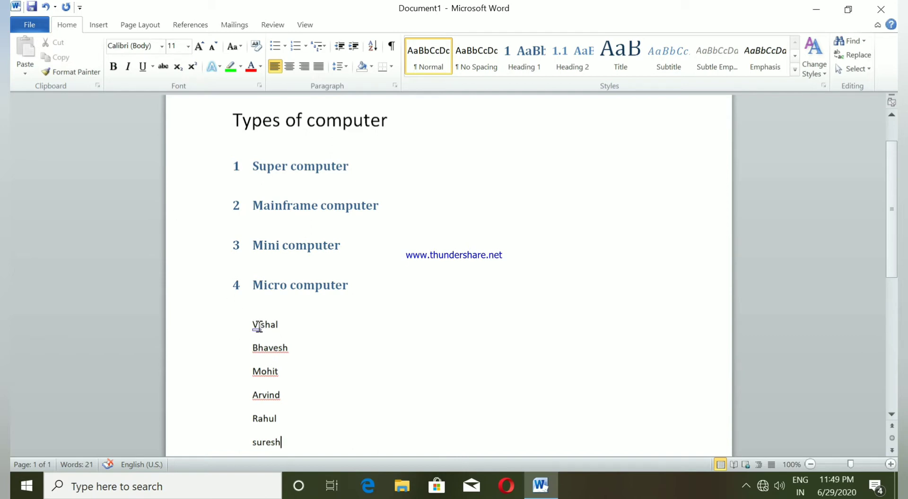
Sort the six names by paragraphs as text in ascending order, with no header row.
left_click_drag(249, 320, 306, 443)
scroll(373, 286, "down", 1)
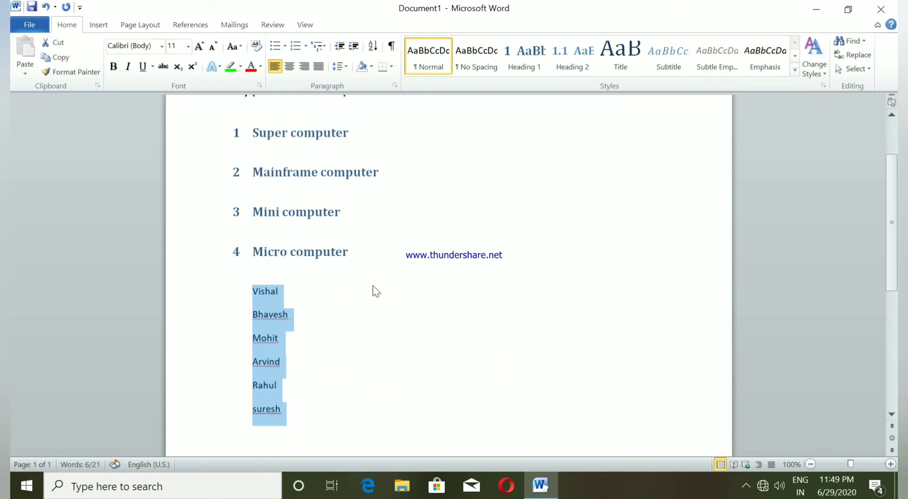
scroll(372, 285, "down", 1)
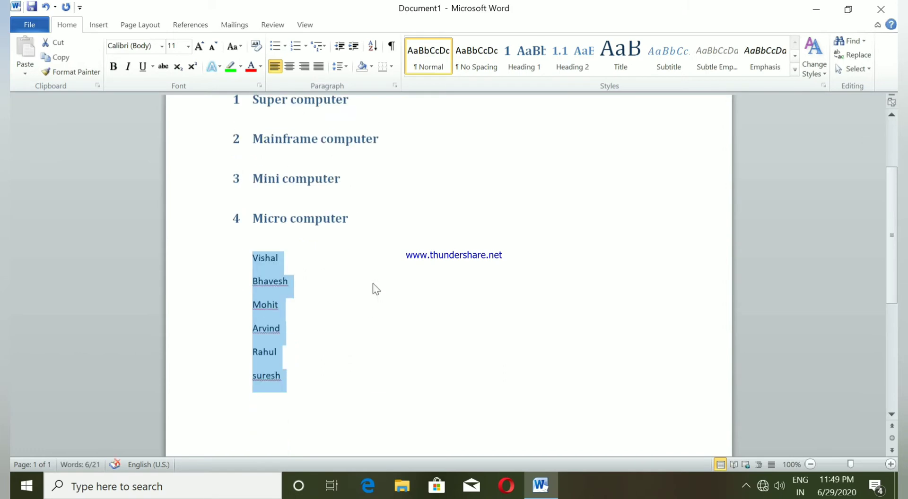
left_click(373, 43)
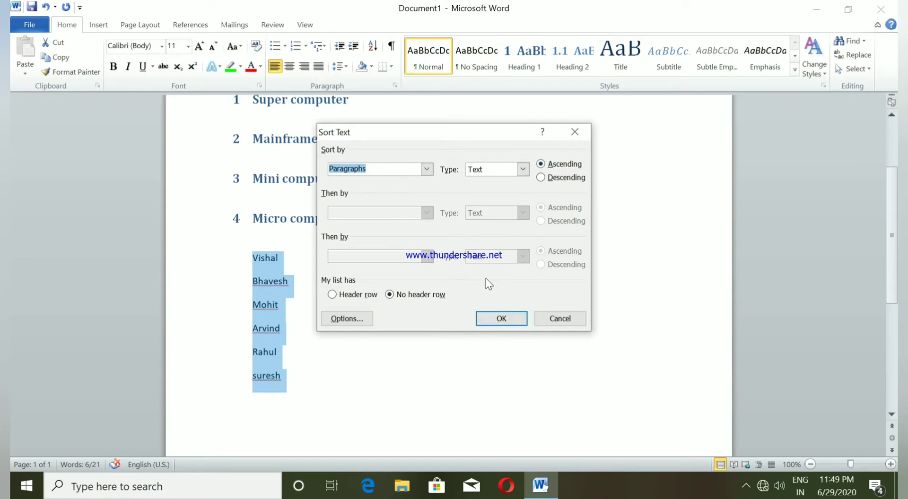
left_click(502, 320)
left_click(477, 289)
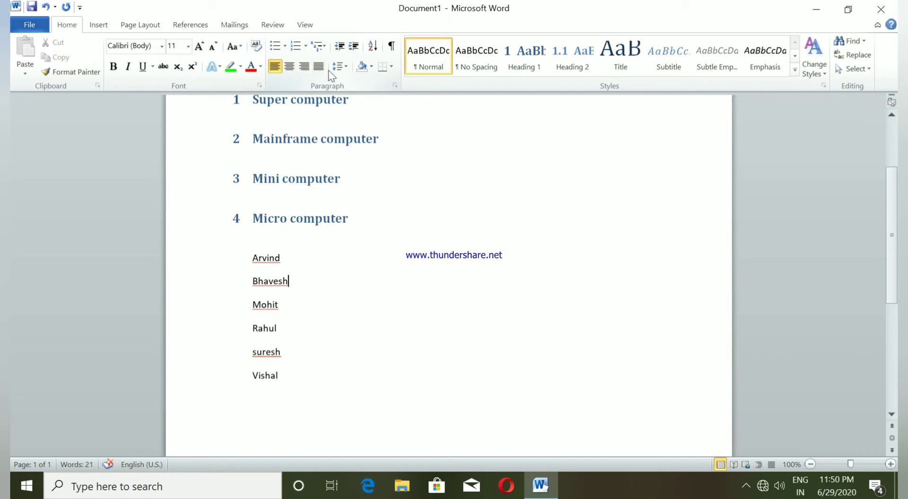
Justify the "Types of computer" heading and its four list items, and change their alignment to centered.
scroll(278, 166, "up", 5)
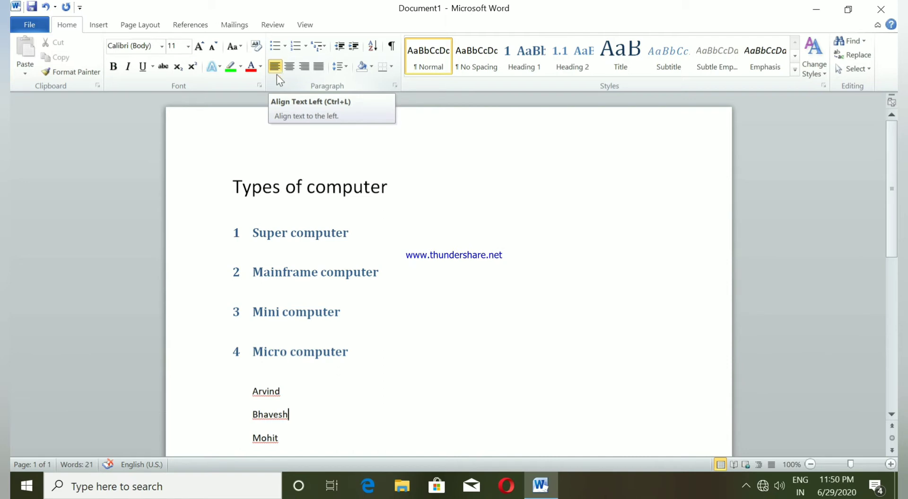
scroll(238, 183, "down", 1)
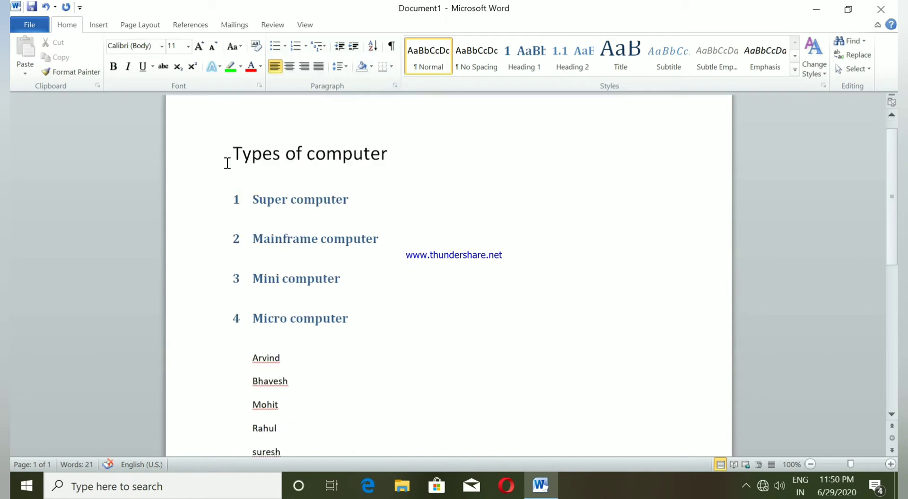
left_click_drag(229, 154, 344, 300)
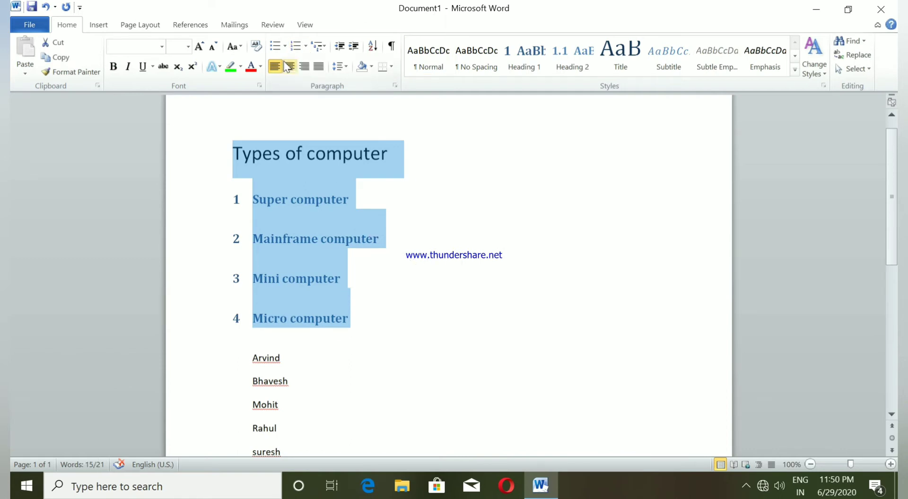
key("ctrl+j")
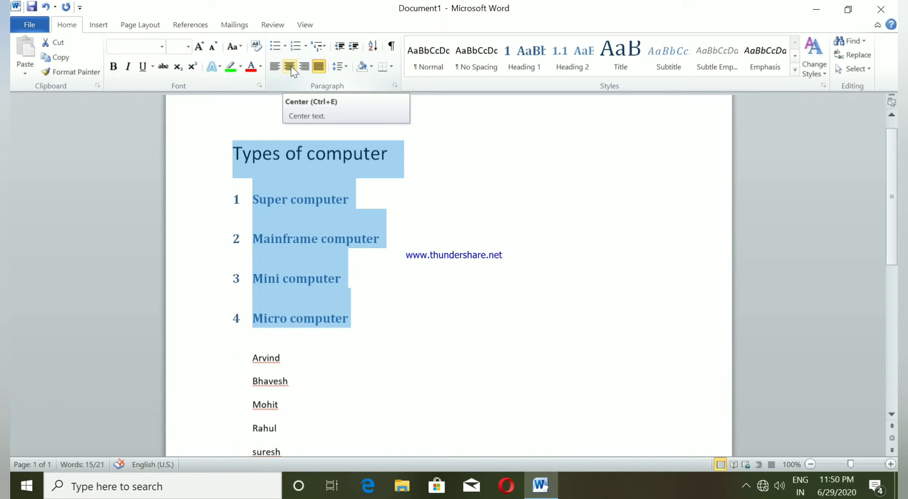
left_click(290, 66)
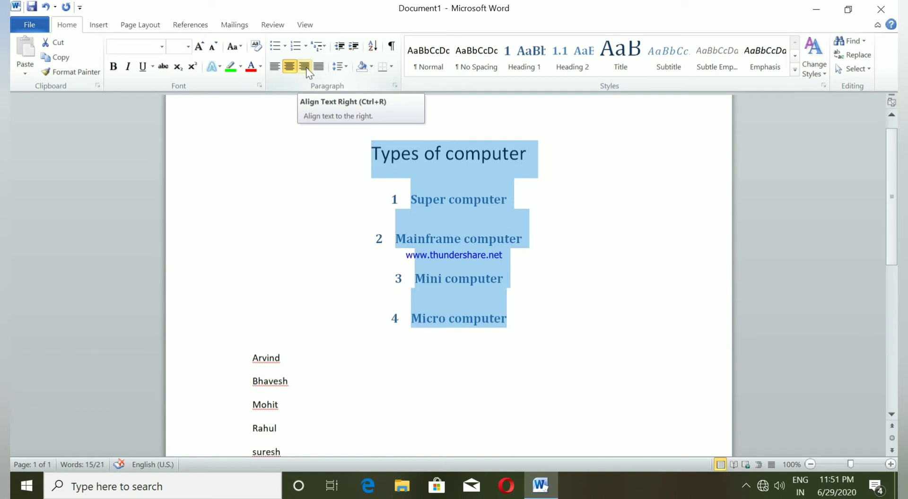
Right-align the heading and its four list items, and switch them back to justified alignment.
left_click(306, 67)
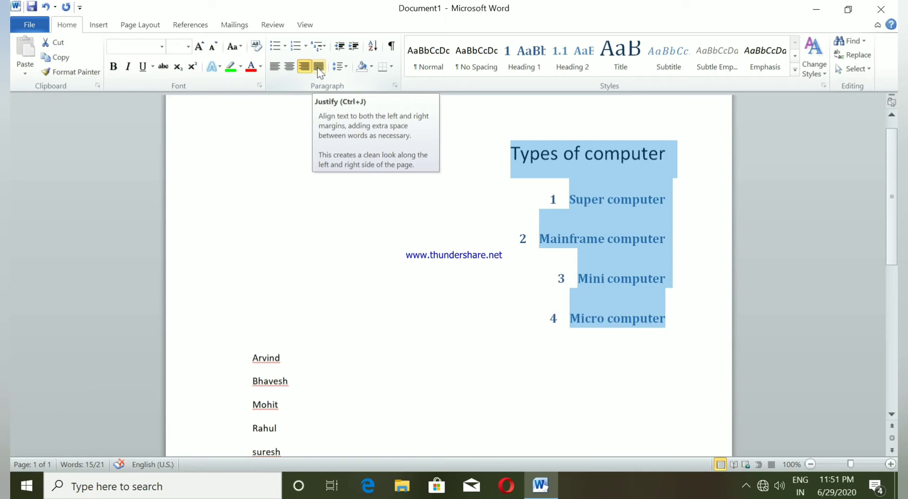
left_click(318, 67)
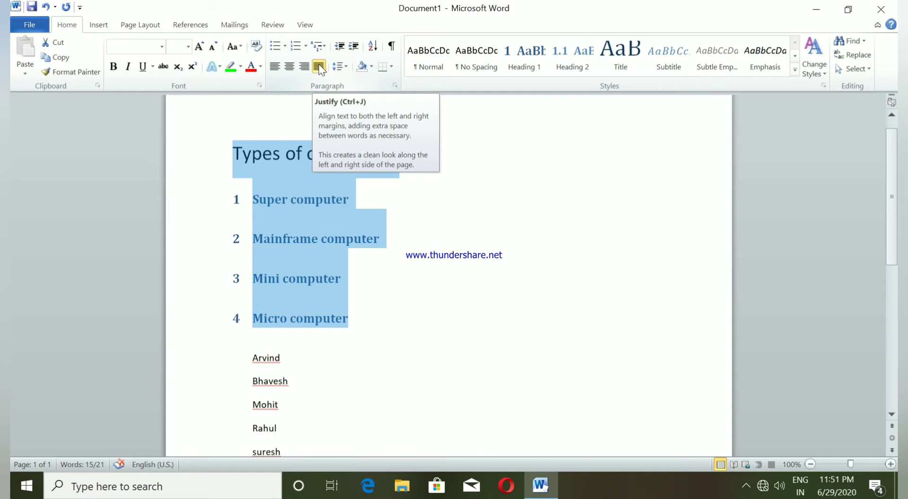
left_click(320, 69)
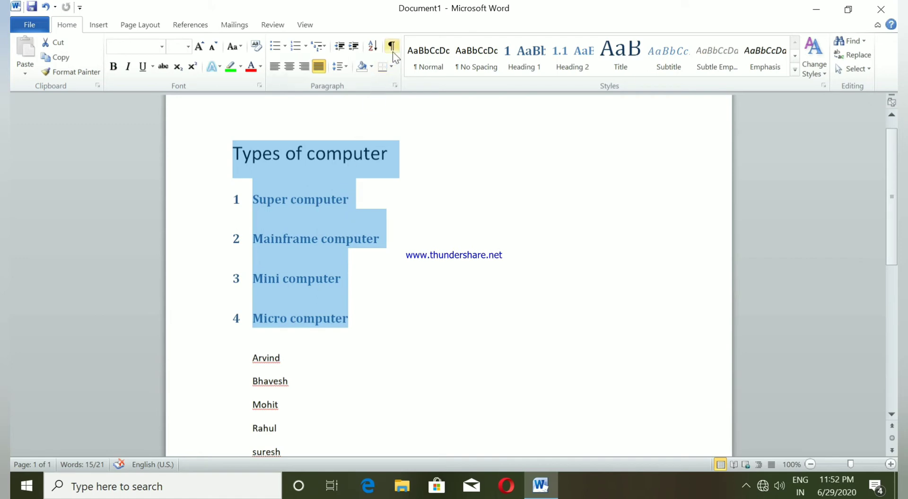
Set the line spacing of the heading and its four list items to 3.0.
left_click(344, 67)
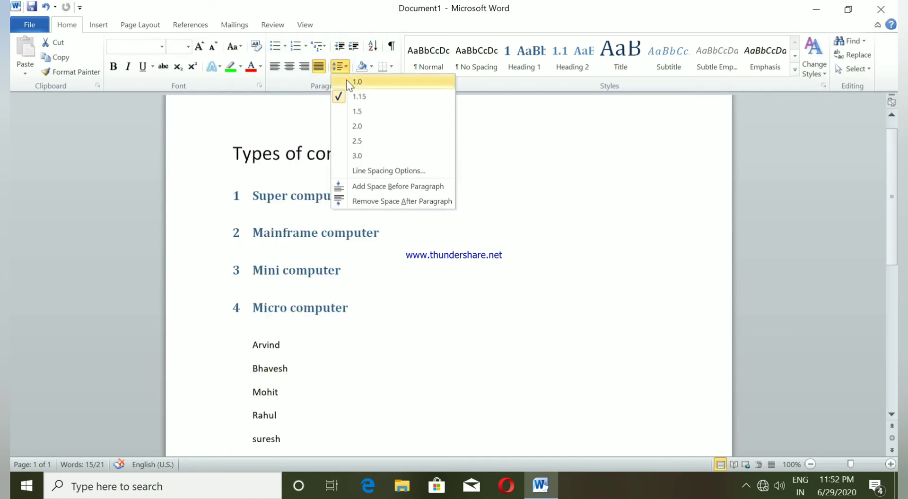
left_click(356, 158)
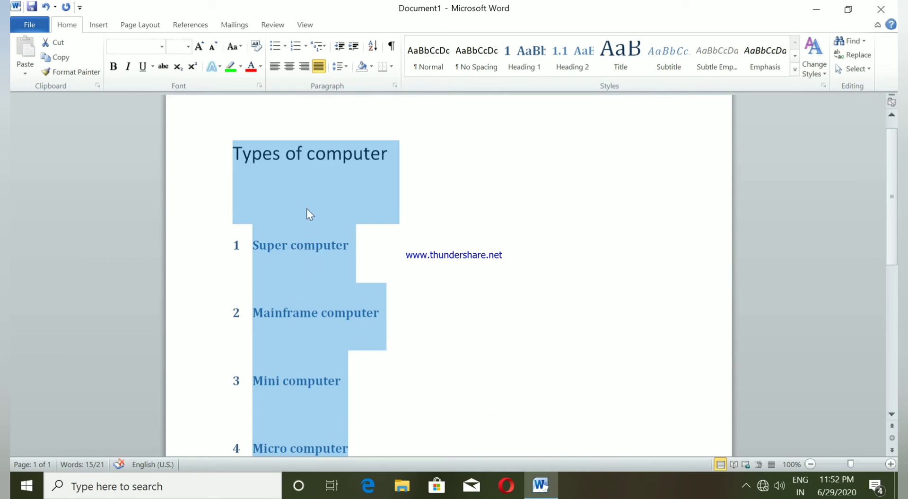
scroll(303, 263, "down", 1)
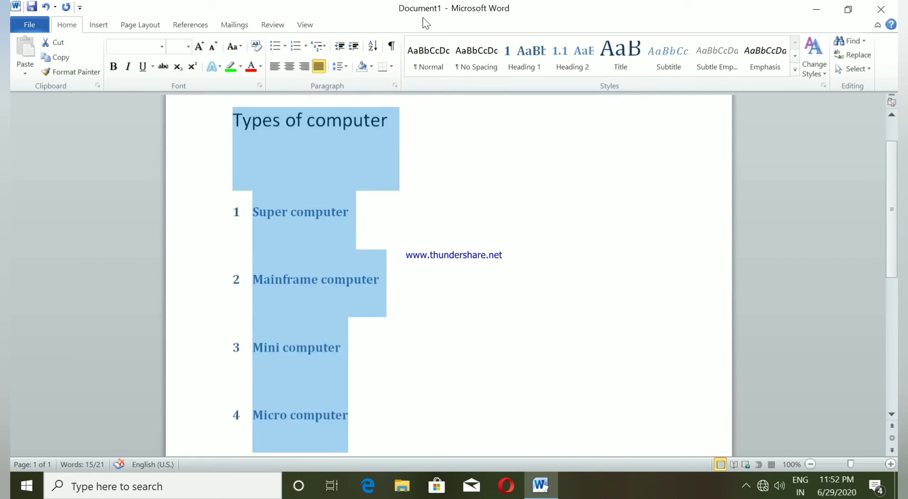
Set the line spacing of the "Types of computer" heading and its four list items to 1.0.
left_click(349, 69)
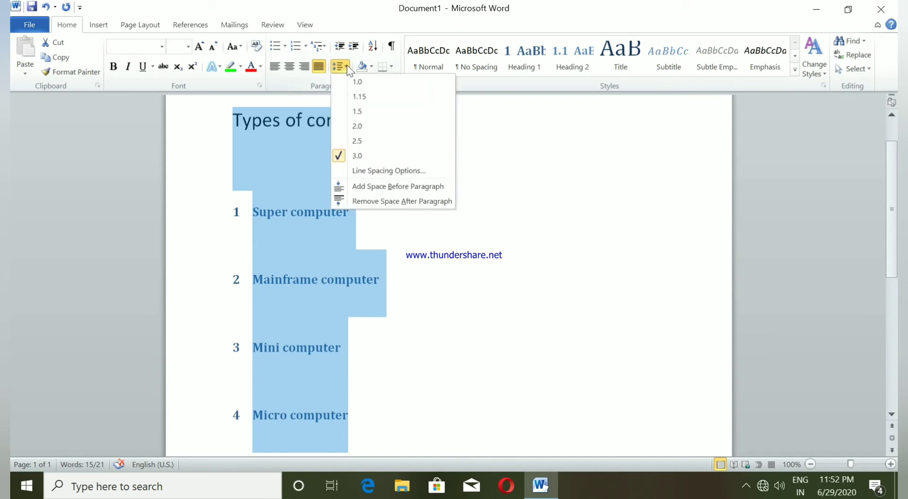
left_click(366, 83)
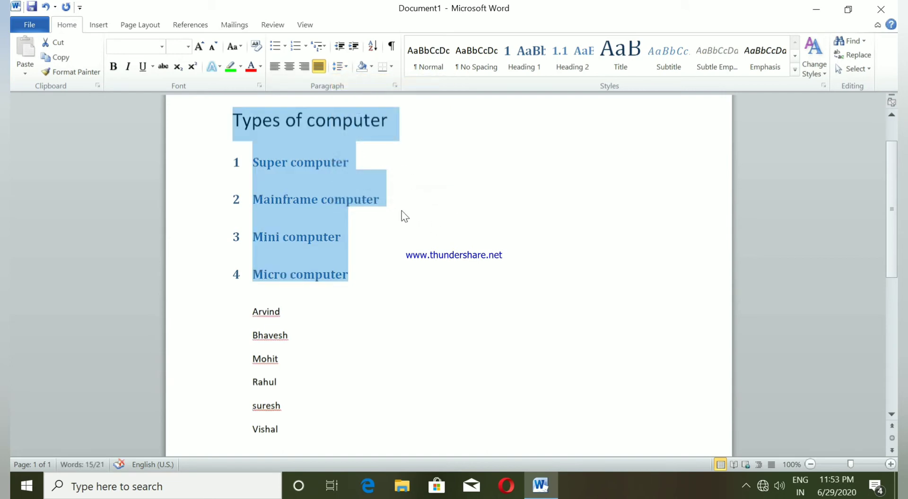
scroll(402, 215, "up", 1)
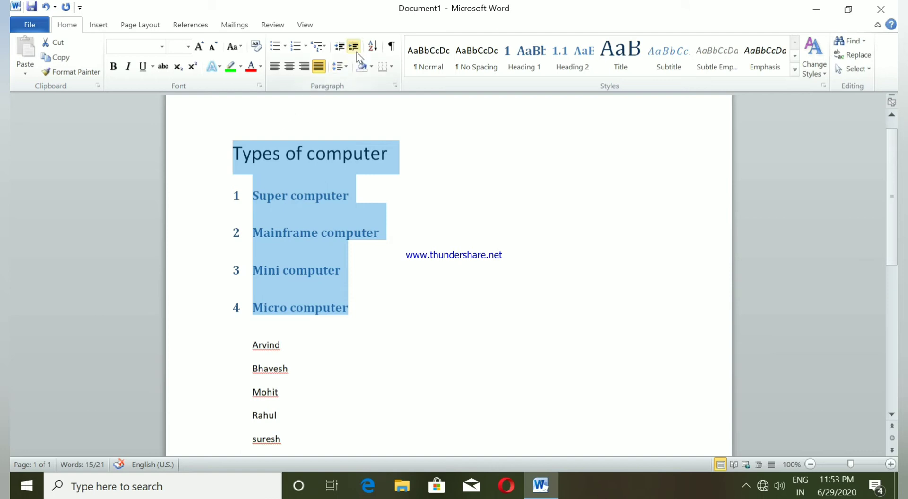
left_click(347, 70)
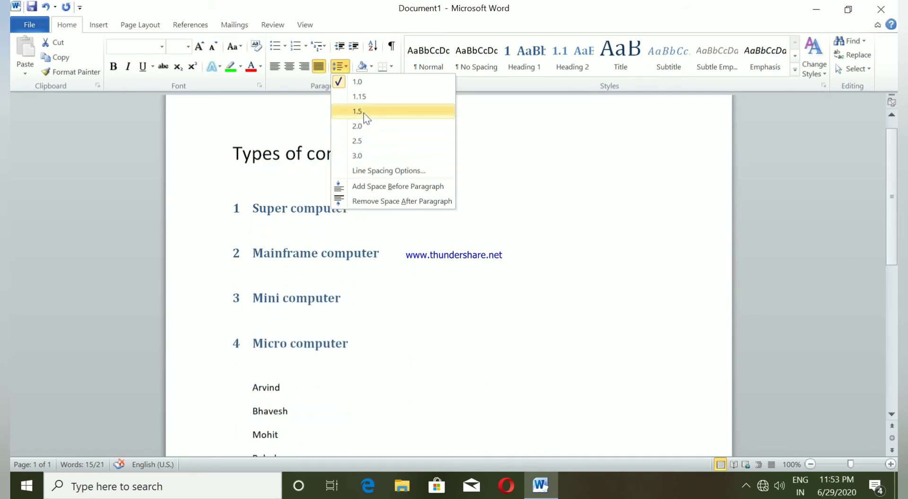
left_click(475, 121)
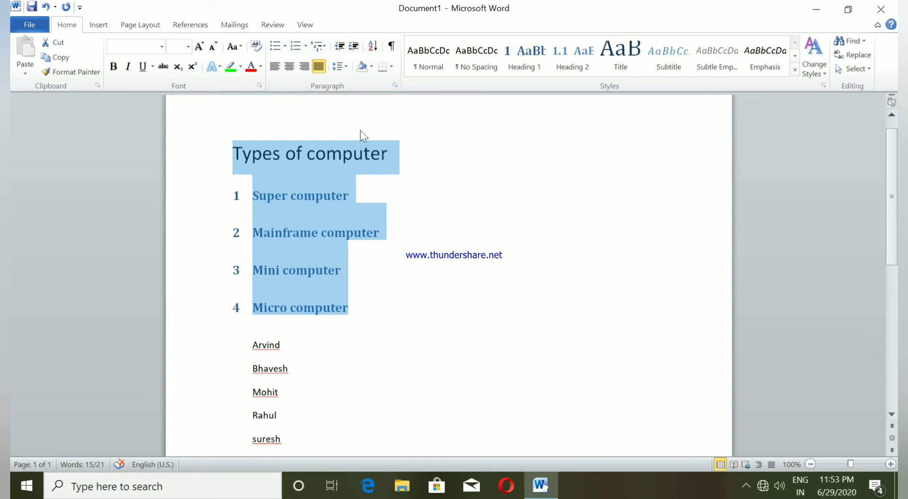
left_click(361, 133)
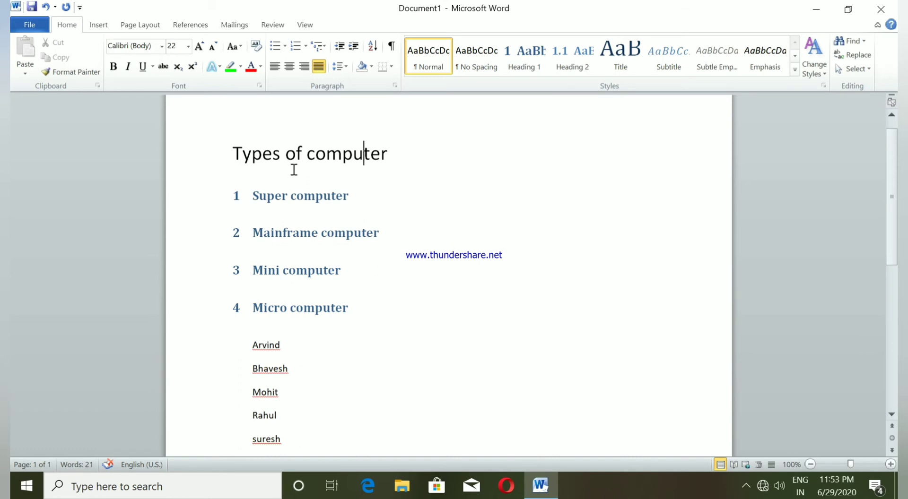
Shade the "Super computer" paragraph light red and the "Mainframe computer" paragraph light green.
left_click(251, 196)
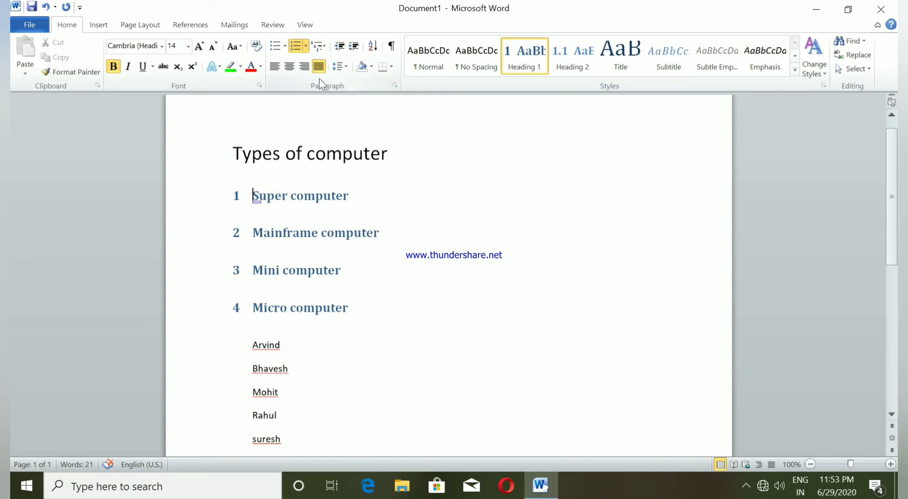
left_click(373, 67)
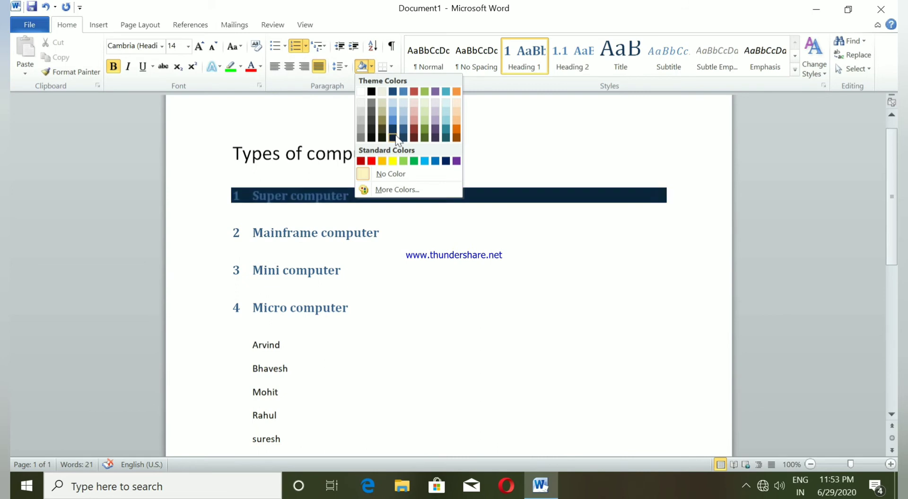
left_click(416, 115)
left_click(250, 231)
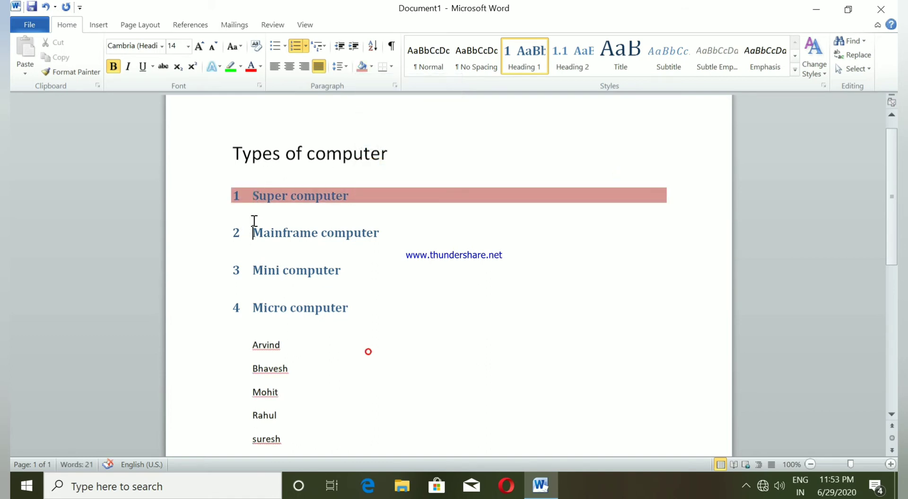
left_click(372, 68)
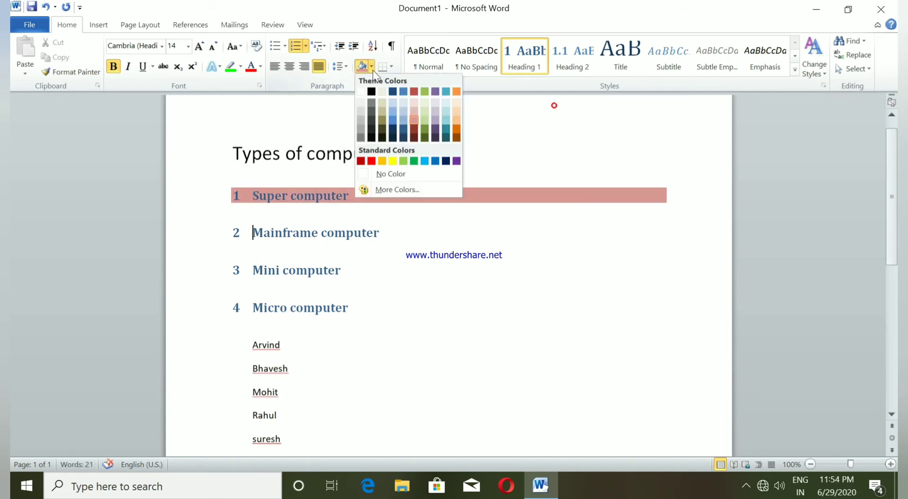
left_click(425, 121)
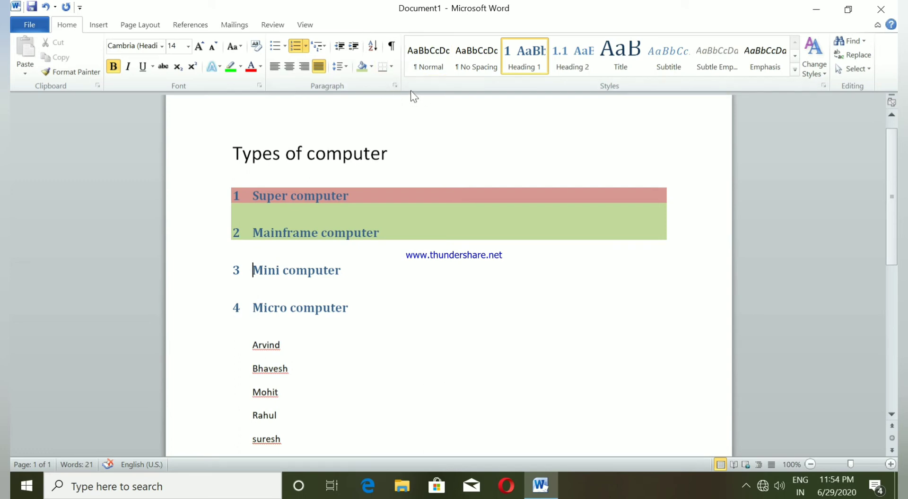
Shade the "Mini computer" paragraph standard yellow and the "Micro computer" paragraph light orange.
left_click(371, 66)
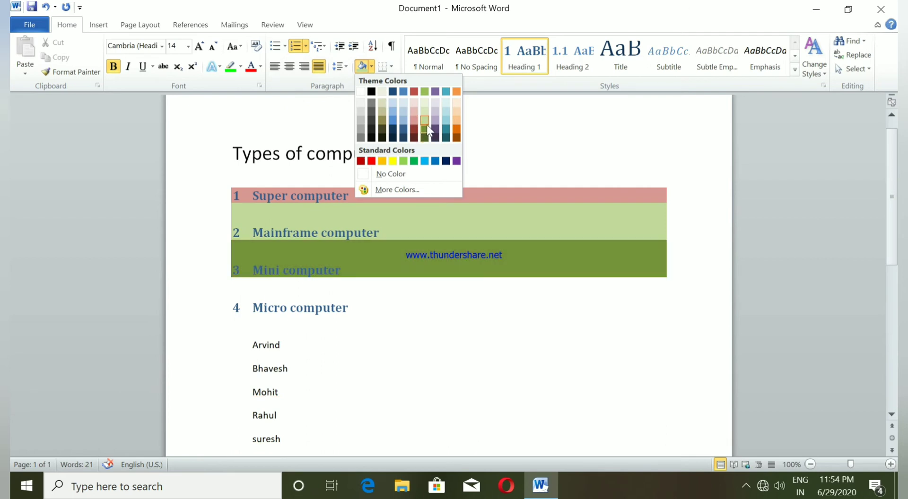
left_click(393, 161)
left_click(258, 313)
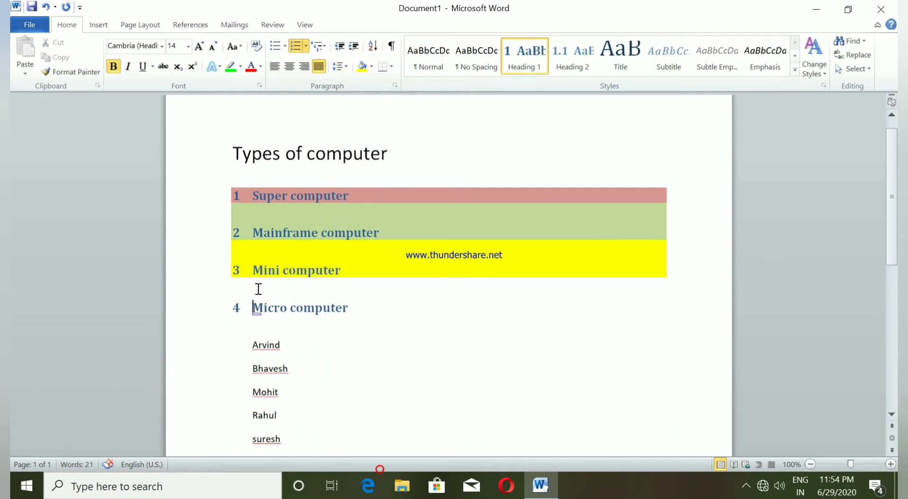
left_click(372, 67)
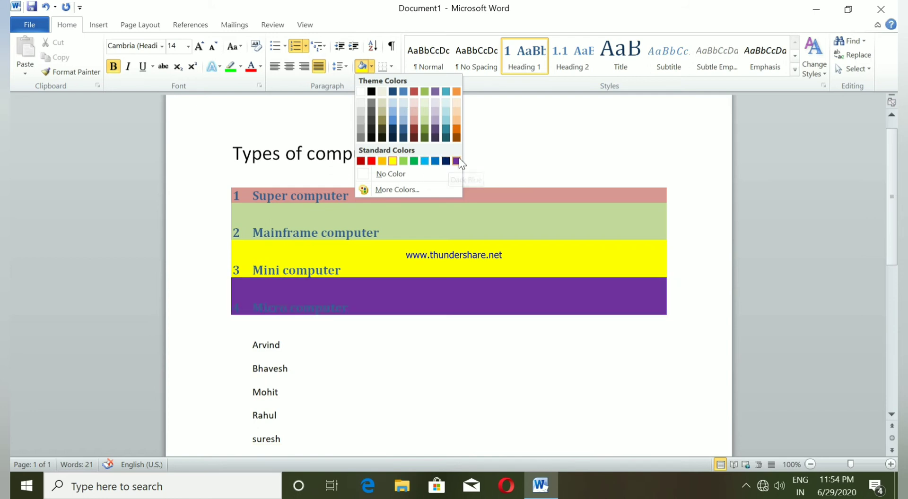
left_click(458, 124)
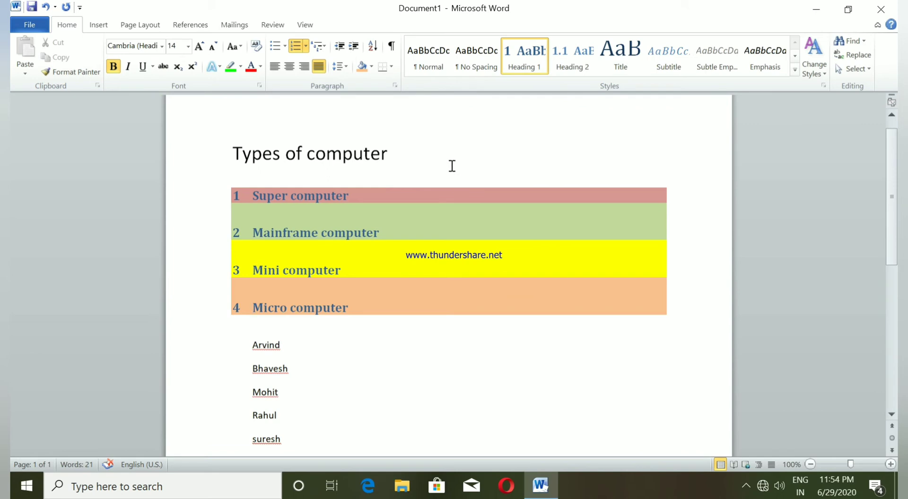
left_click(449, 164)
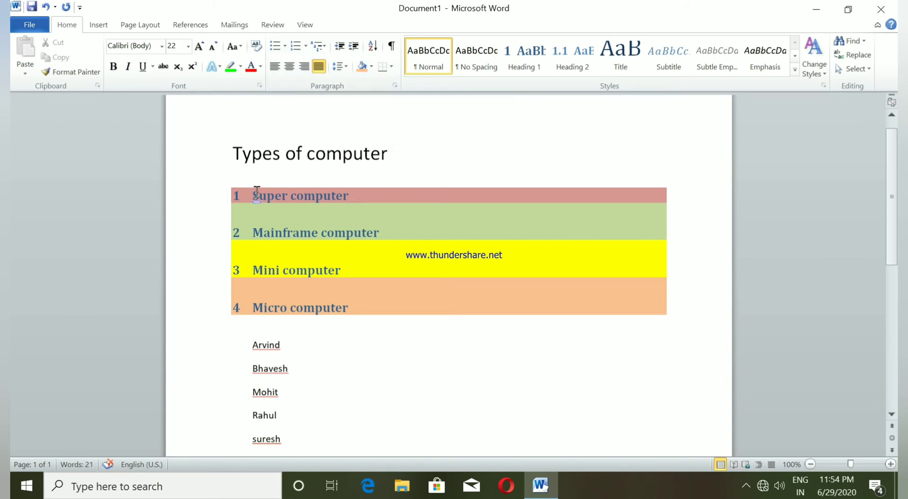
Apply All Borders to the four shaded list items, from "Super computer" to "Micro computer".
left_click_drag(254, 192, 349, 292)
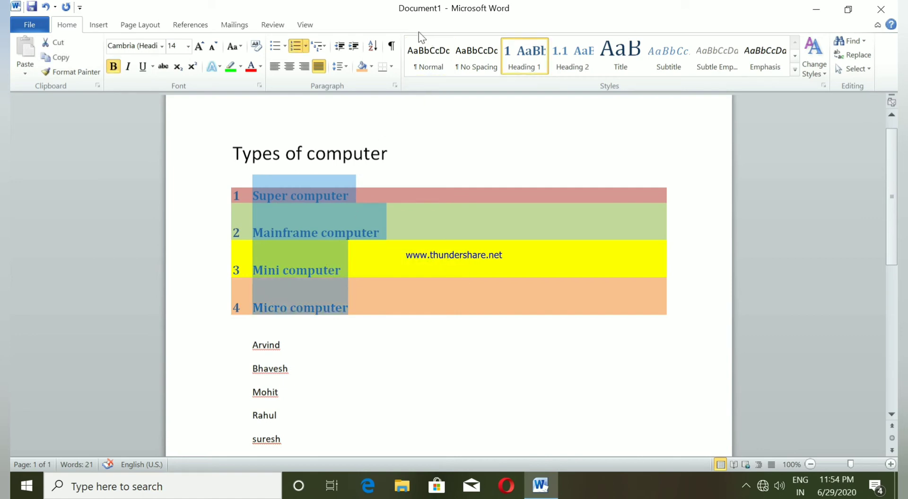
left_click(390, 66)
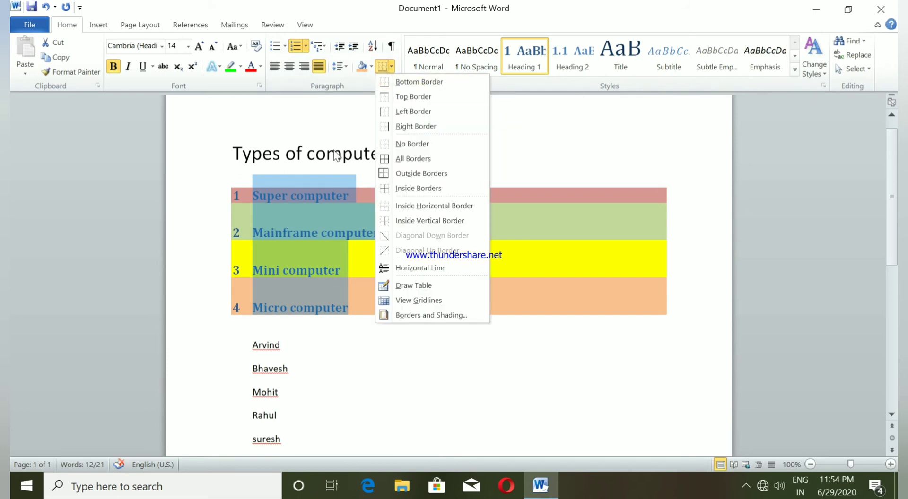
left_click(397, 159)
left_click(489, 152)
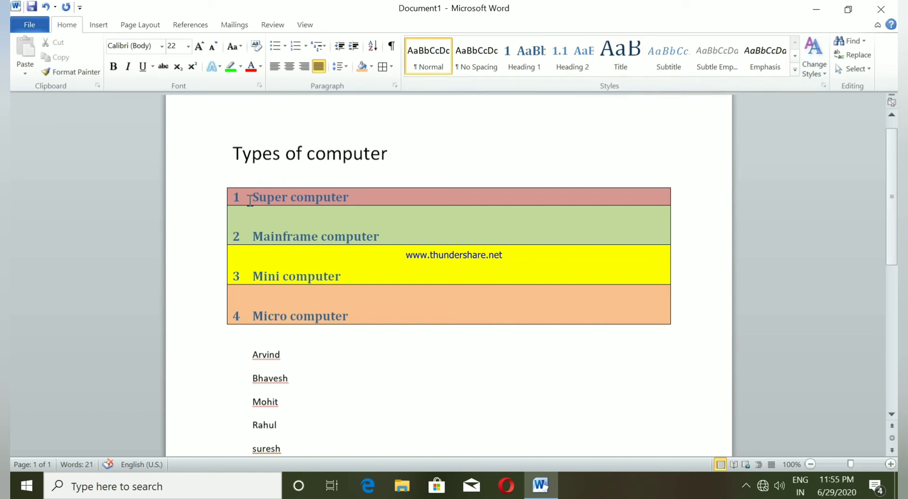
Select the four bordered list items and change the document's style set to Simple.
left_click_drag(253, 196, 371, 295)
left_click(430, 61)
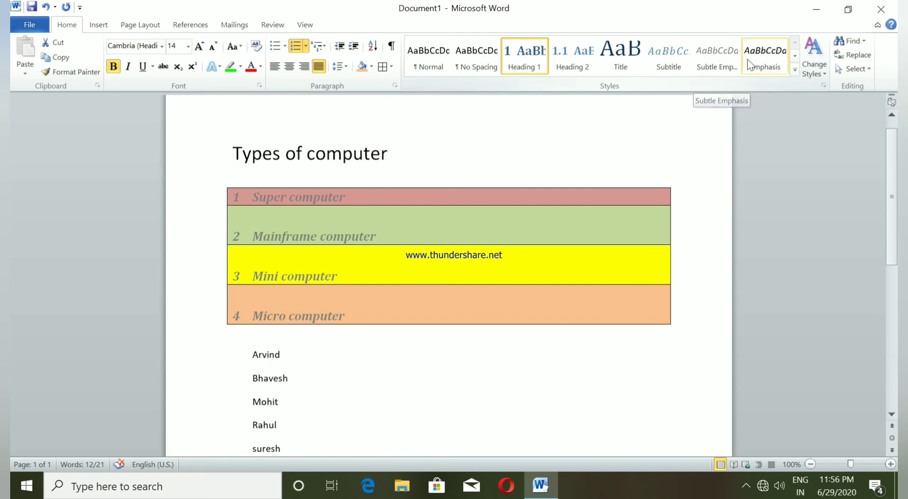
left_click(812, 68)
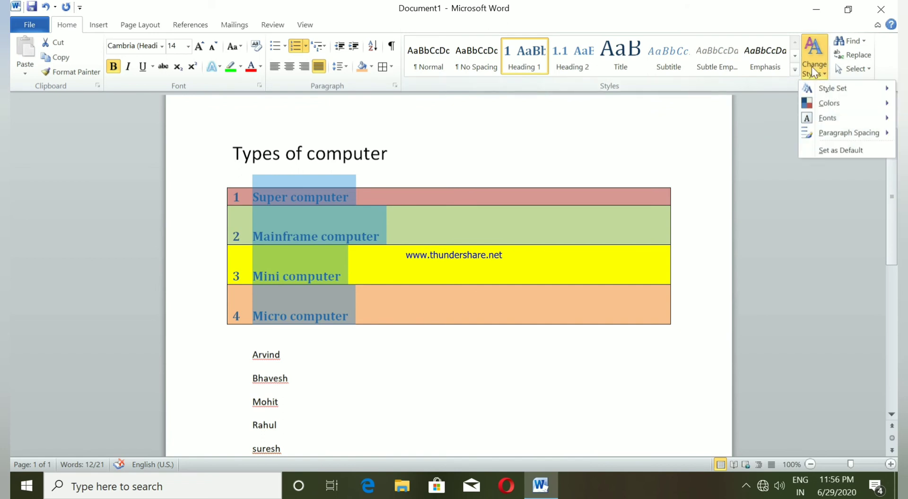
mouse_move(825, 91)
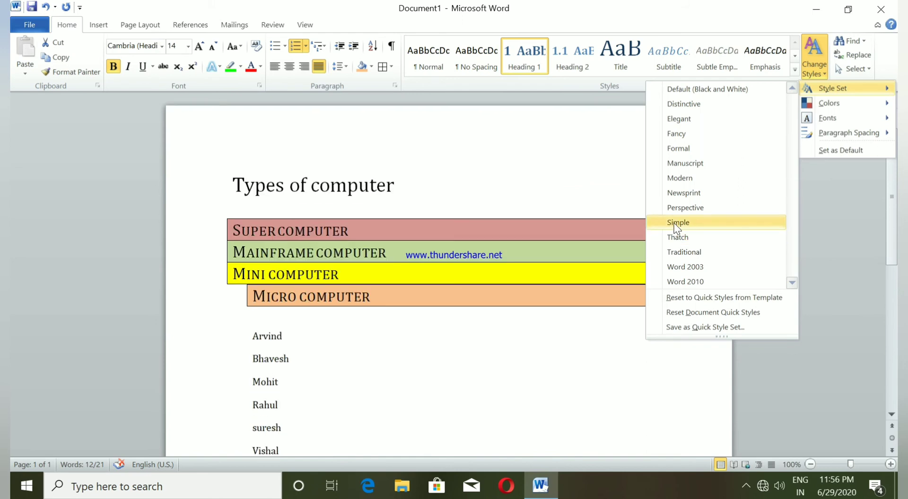
left_click(677, 226)
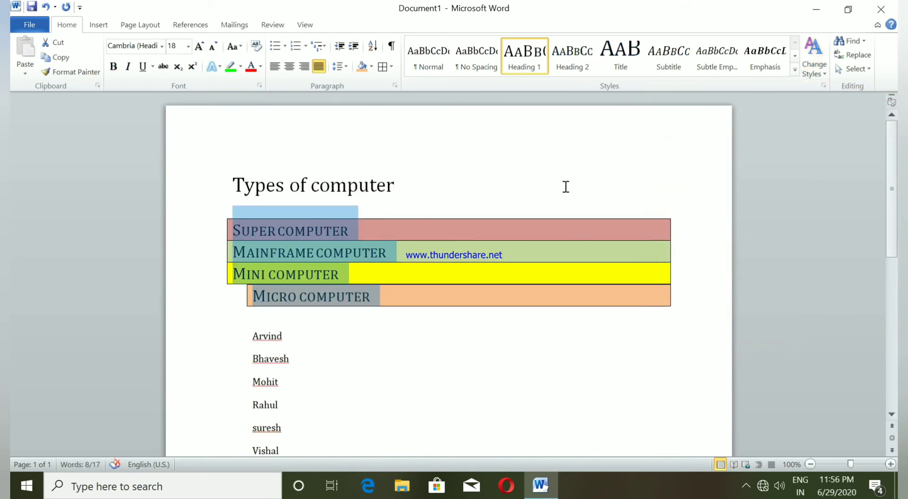
left_click(544, 192)
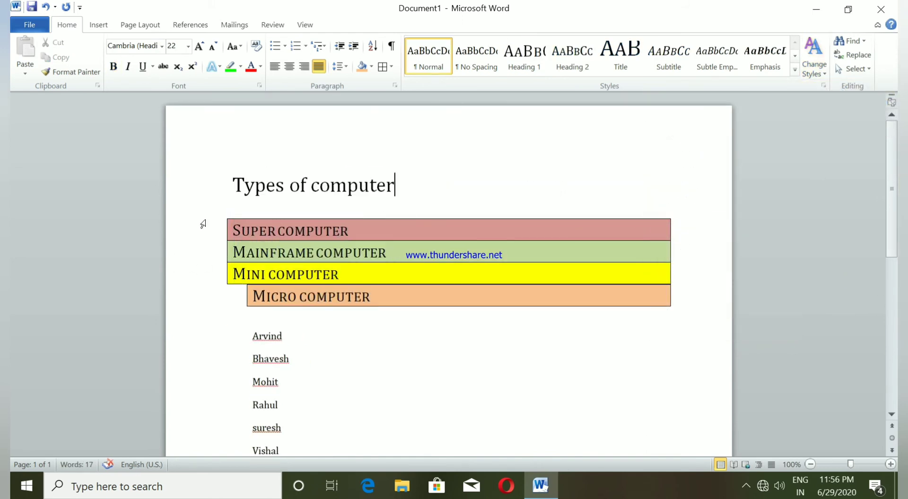
Select the four list items and change the theme colors to the built-in Essential scheme.
left_click_drag(233, 232, 379, 298)
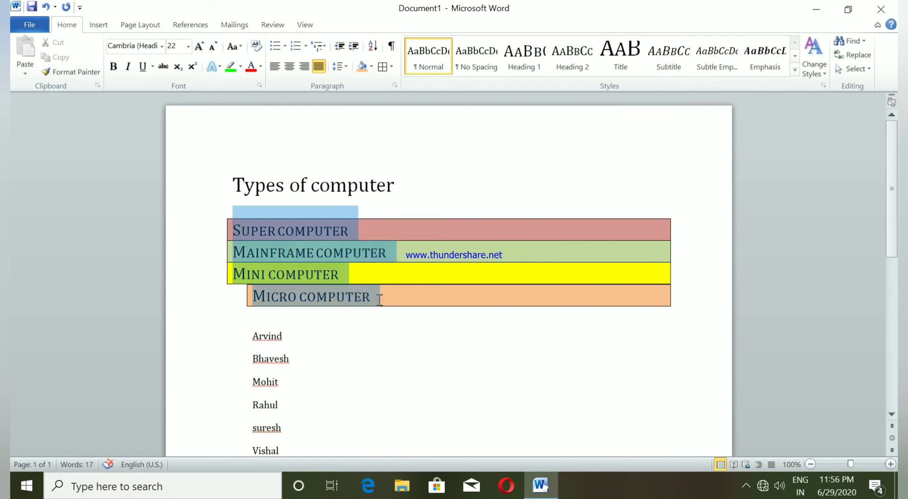
left_click(804, 68)
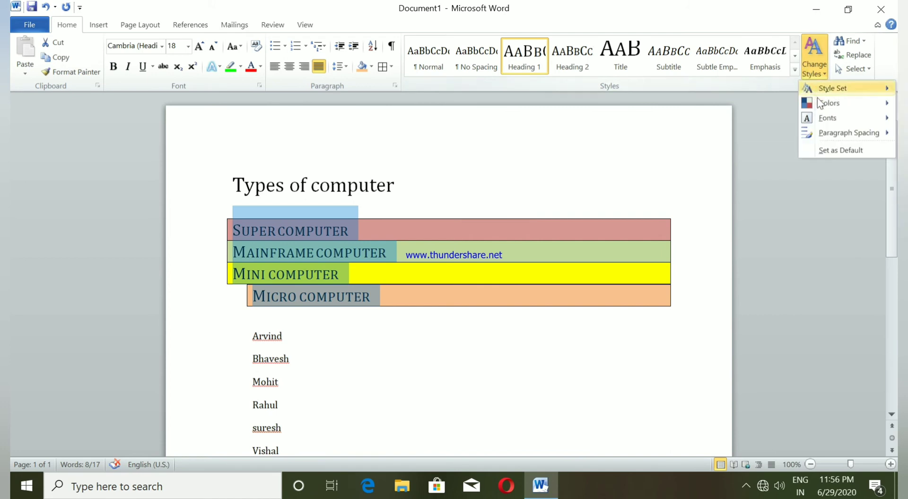
mouse_move(819, 106)
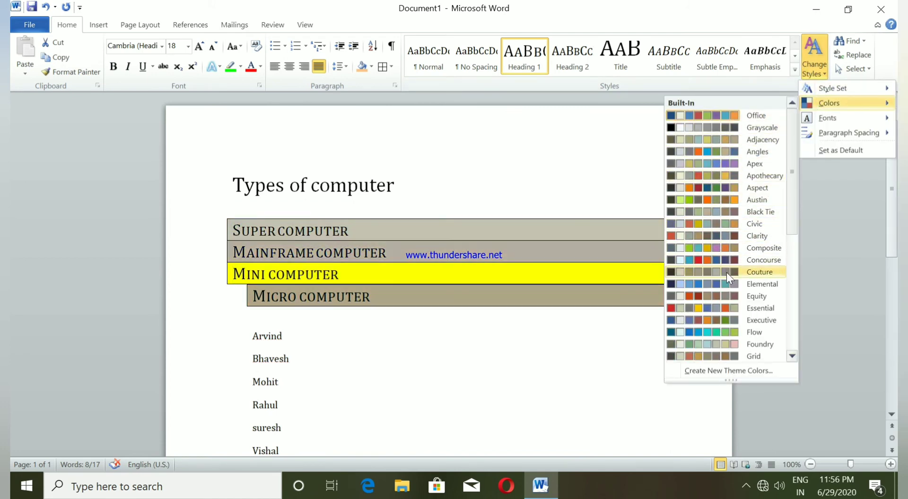
left_click(715, 307)
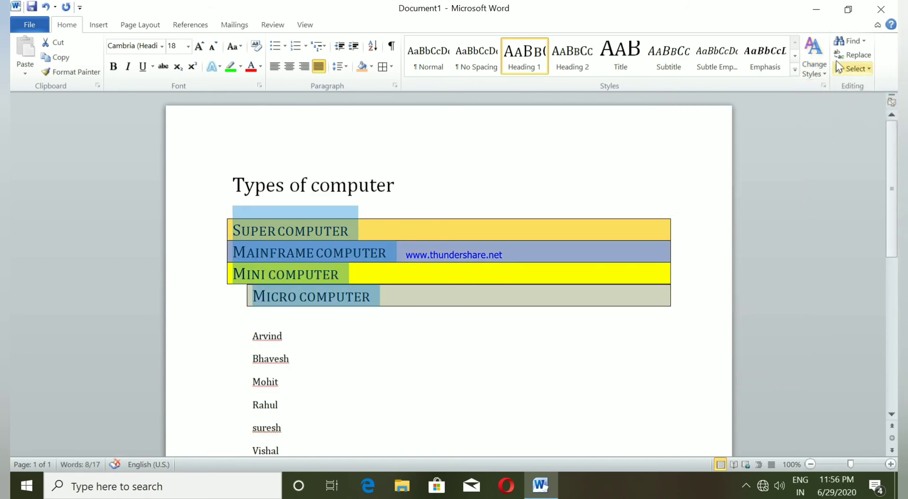
Change the theme fonts to the built-in Adjacency set and deselect the list items.
left_click(814, 67)
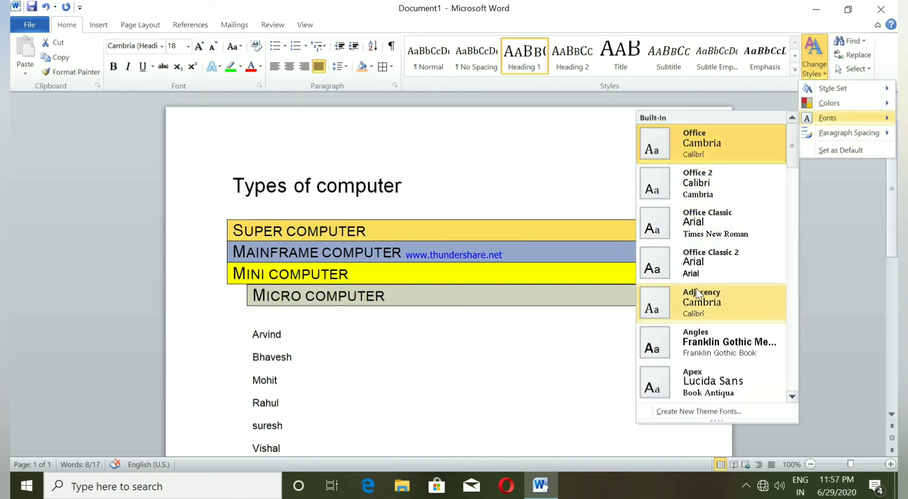
left_click(700, 311)
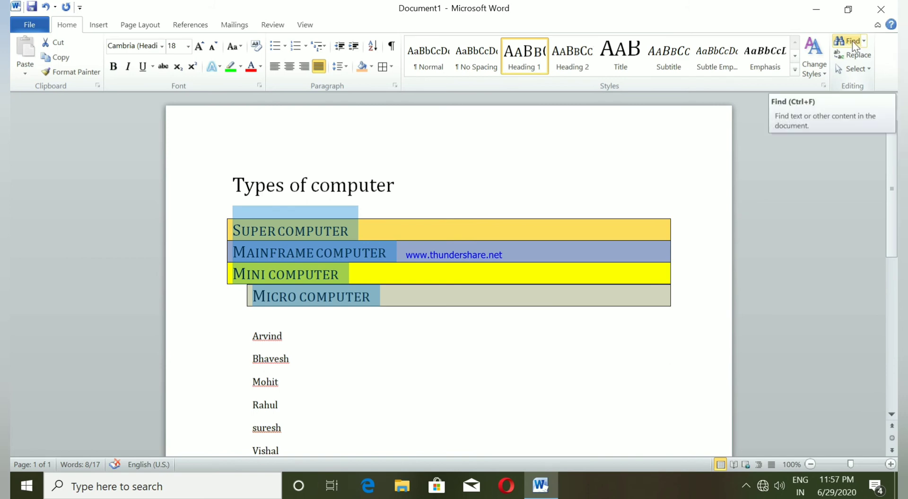
left_click(565, 154)
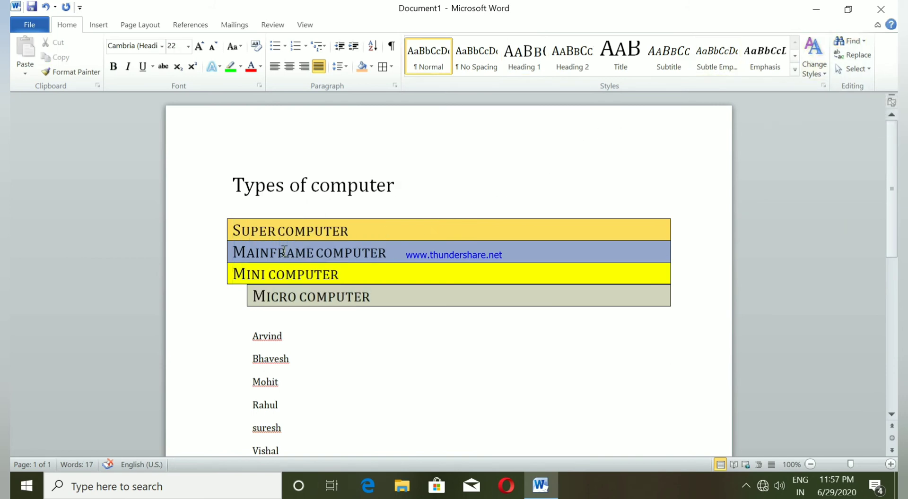
Select all the text, search the document for the fifth name in the list, and clear the selection.
scroll(268, 281, "down", 3)
scroll(268, 281, "up", 3)
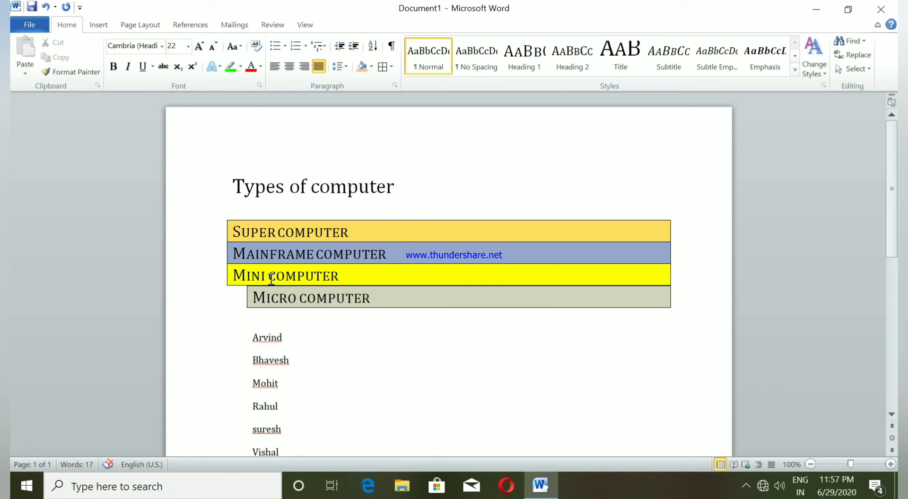
key("ctrl+a")
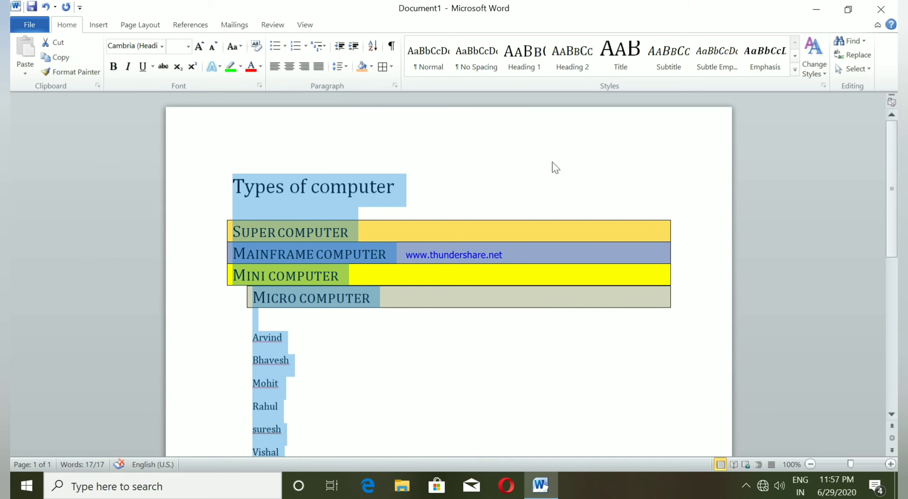
left_click(852, 40)
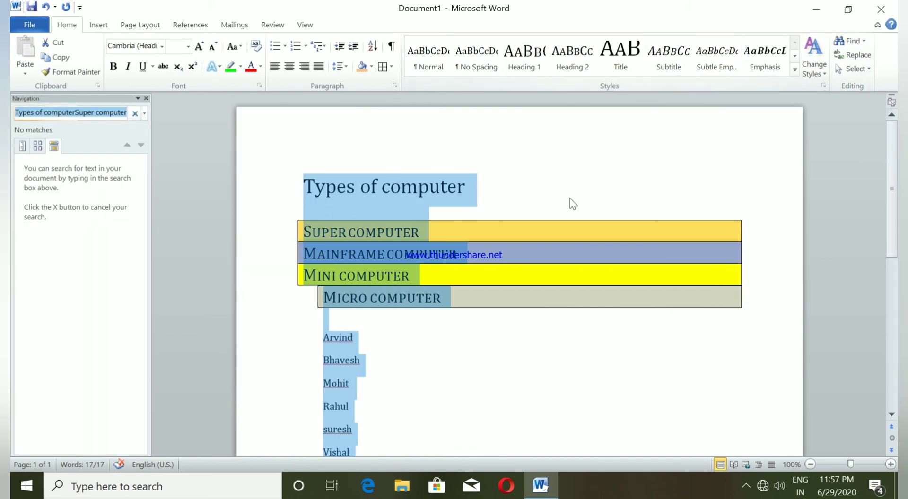
key("BackSpace")
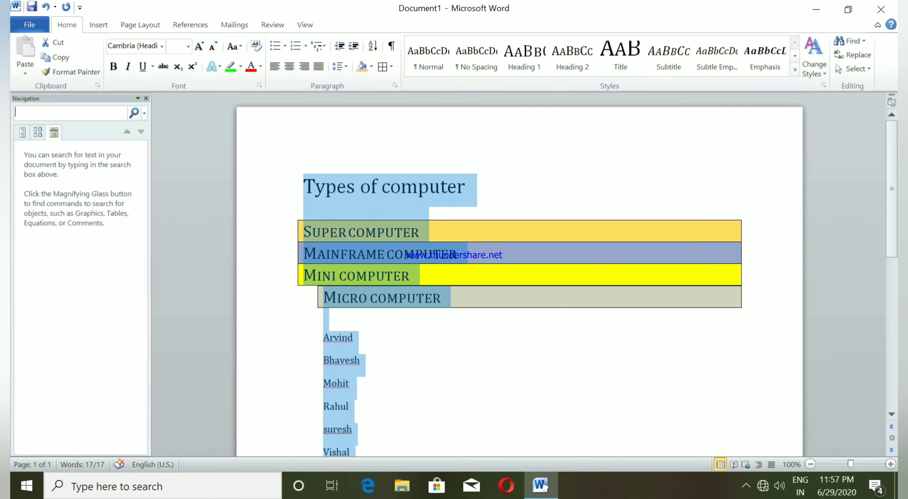
type("sure")
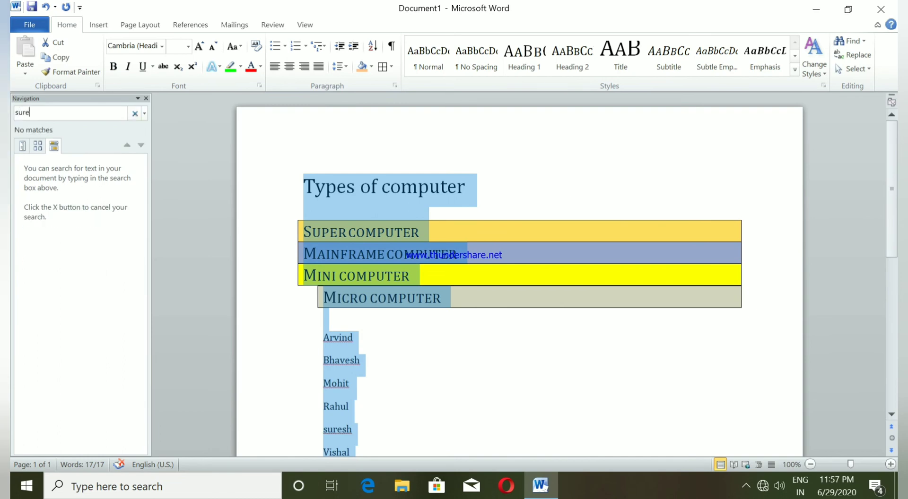
type("sh")
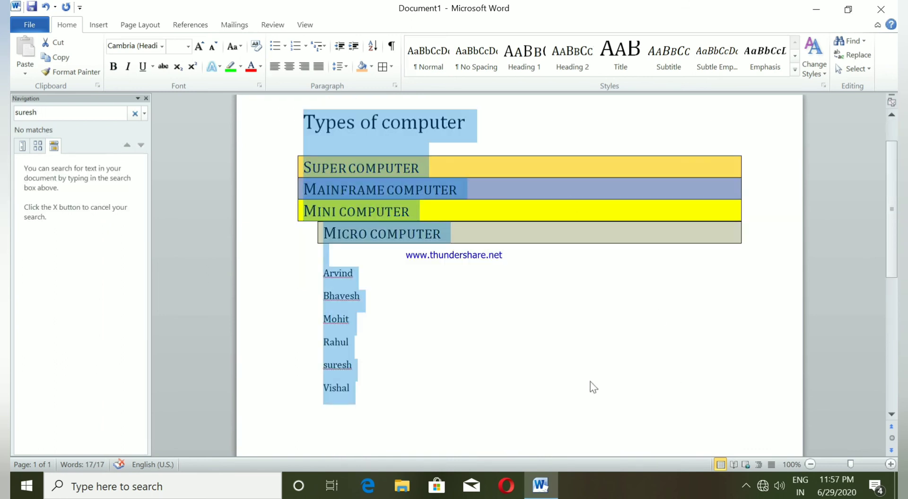
left_click(455, 365)
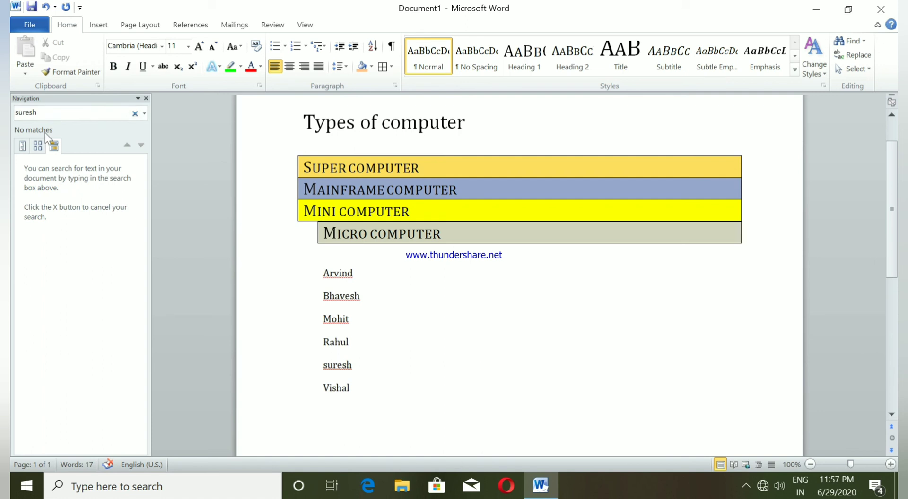
Search the document for the last name in the list and close the search pane.
left_click(85, 110)
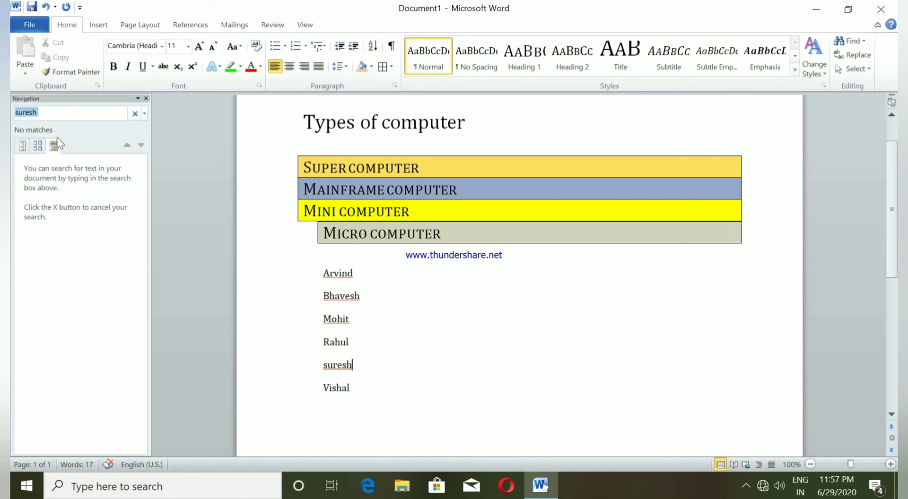
key("BackSpace")
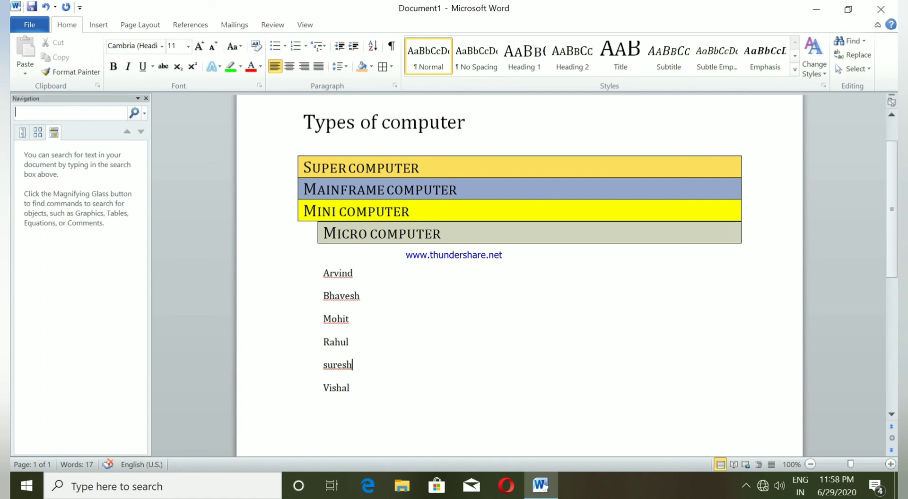
type("vish")
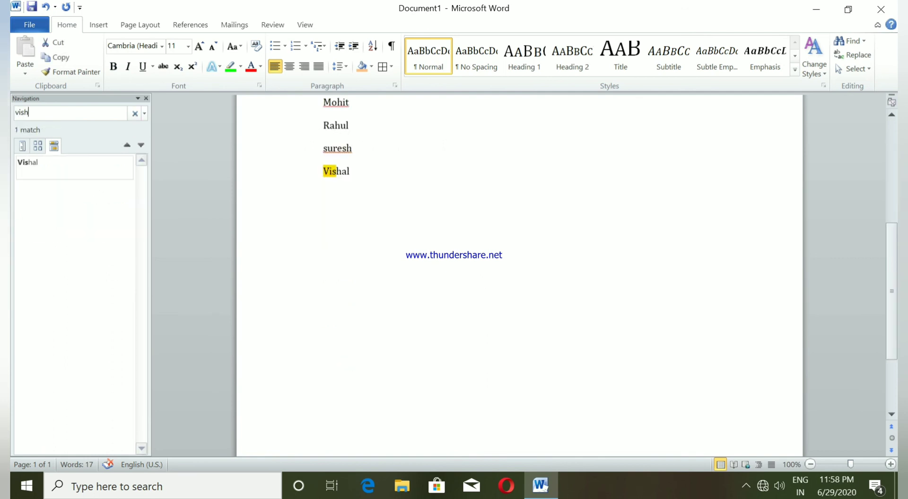
type("al")
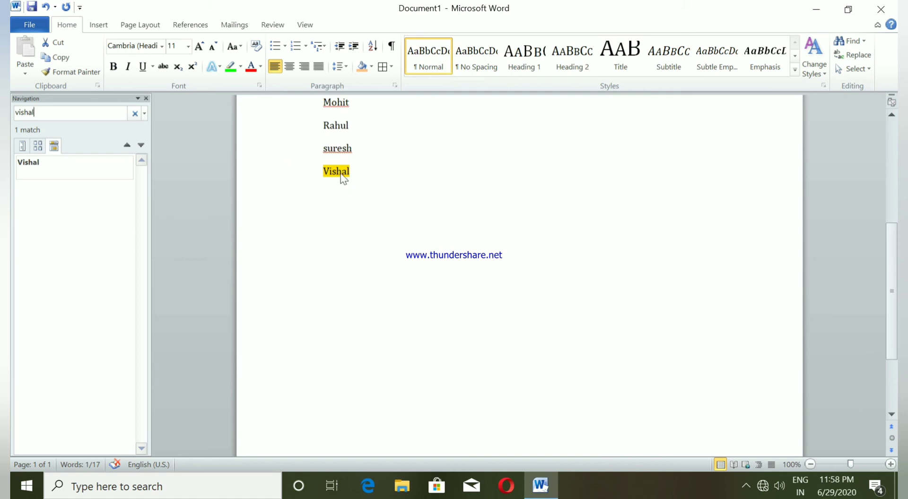
left_click(517, 158)
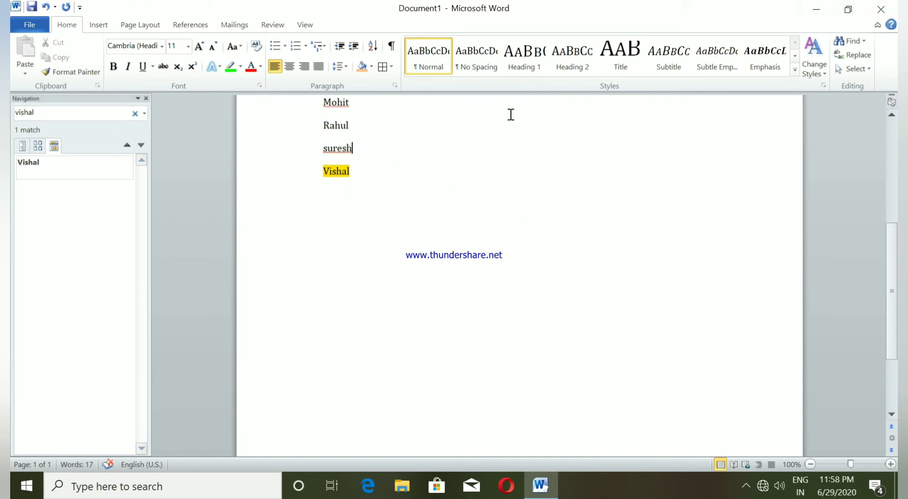
left_click(147, 99)
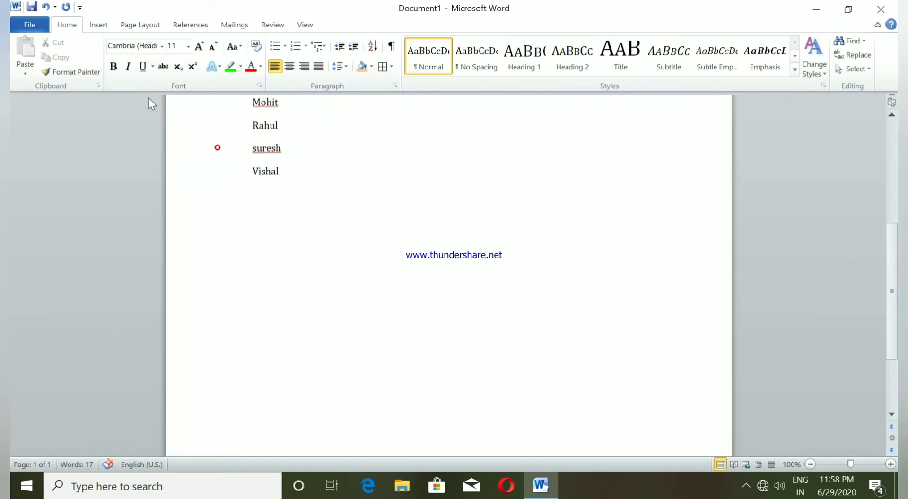
Select the whole document and locate the last listed name with Find and Replace.
scroll(563, 220, "up", 6)
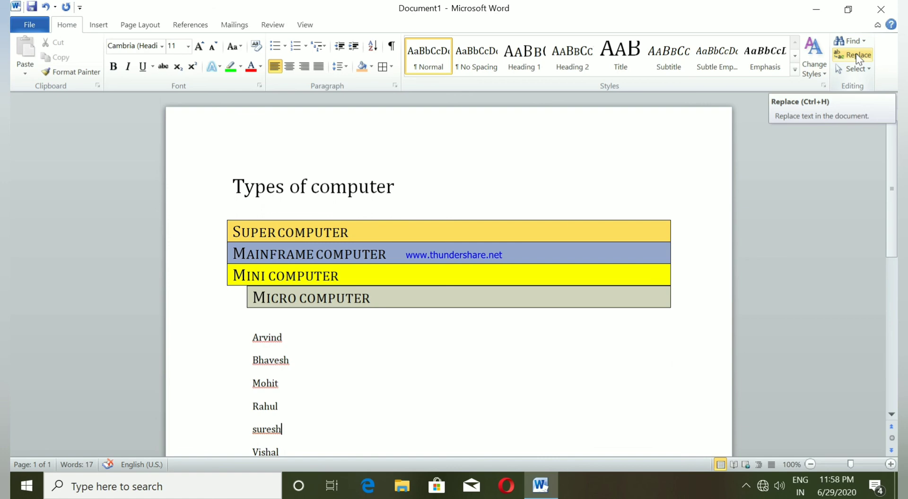
key("super+space")
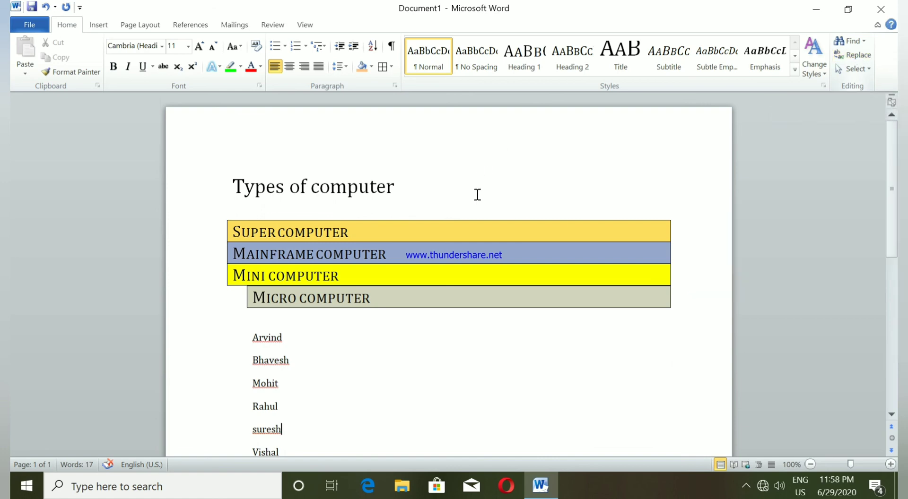
left_click(491, 182)
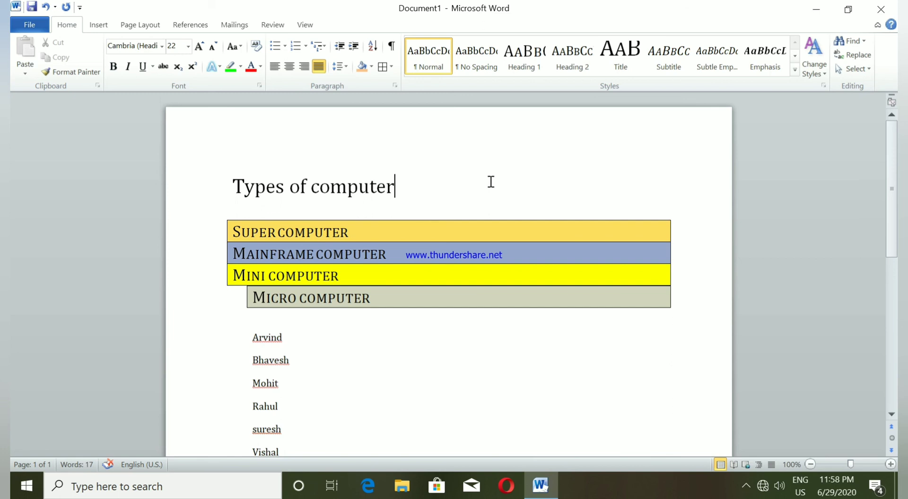
key("ctrl+a")
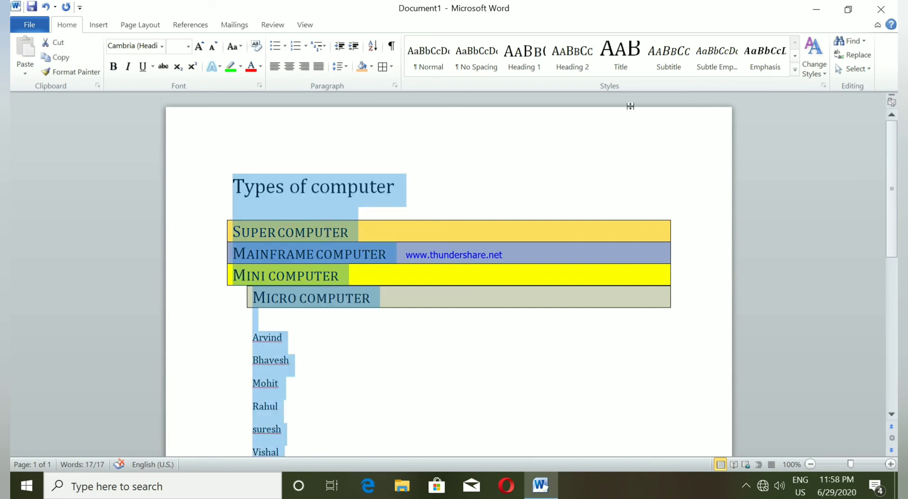
left_click(847, 57)
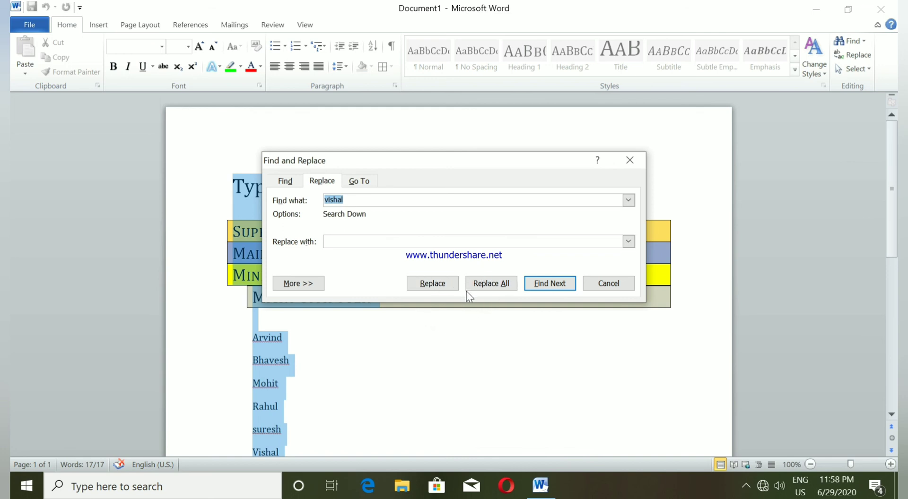
left_click(552, 285)
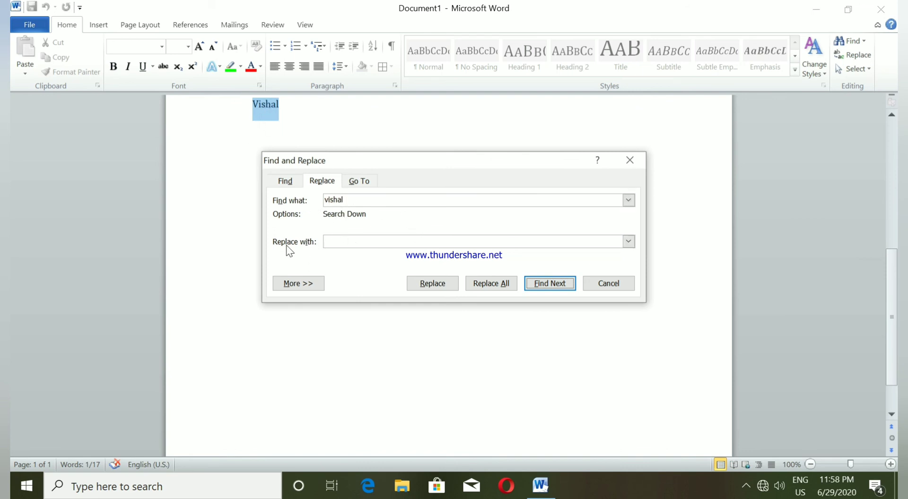
Replace the found name with a different first name, search the rest of the document too, and close the dialog.
left_click(339, 242)
type("aryan")
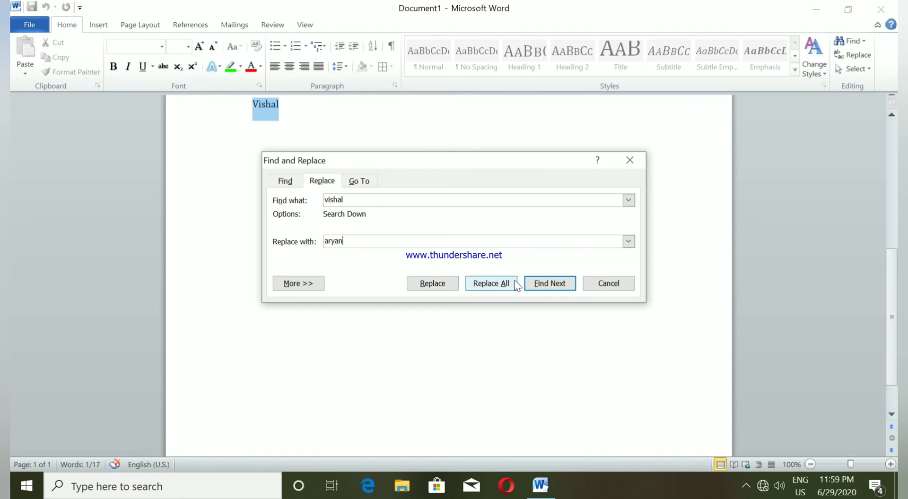
left_click(441, 283)
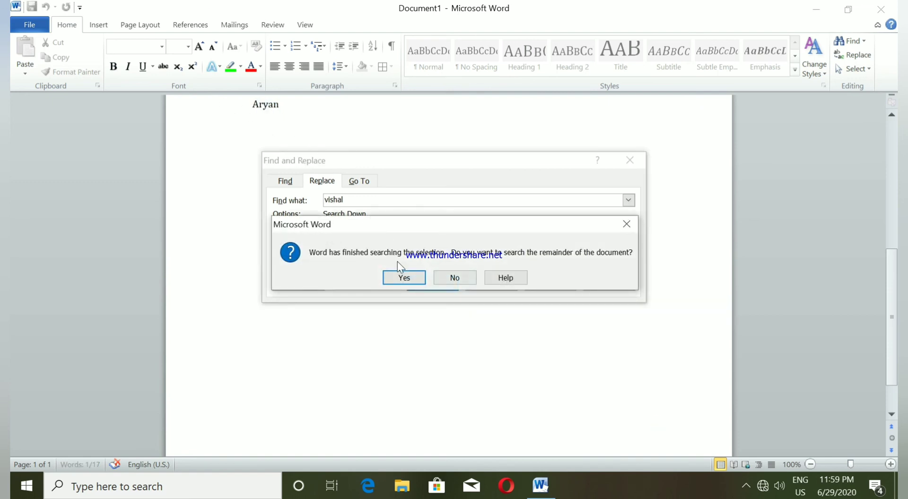
left_click(410, 279)
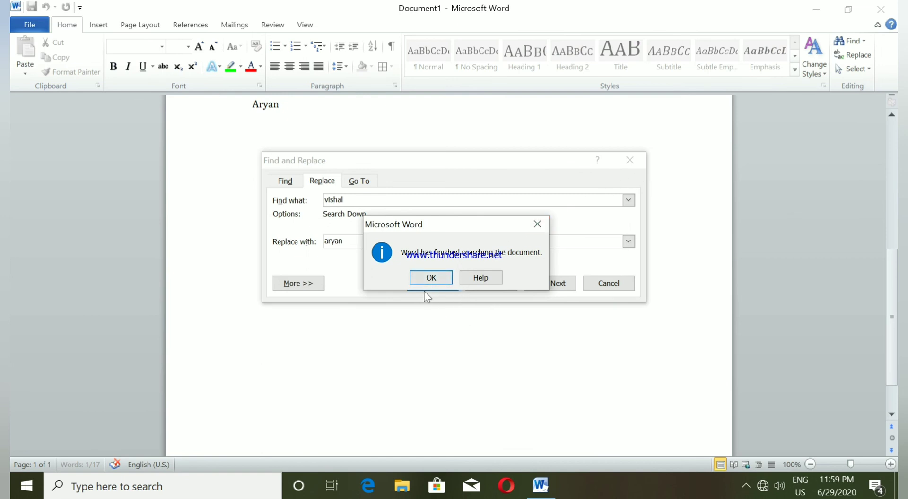
left_click(431, 278)
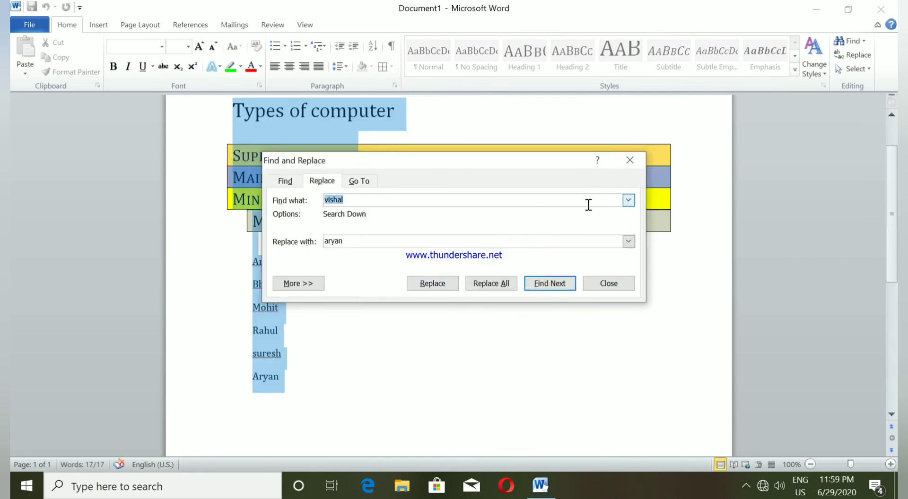
left_click(629, 162)
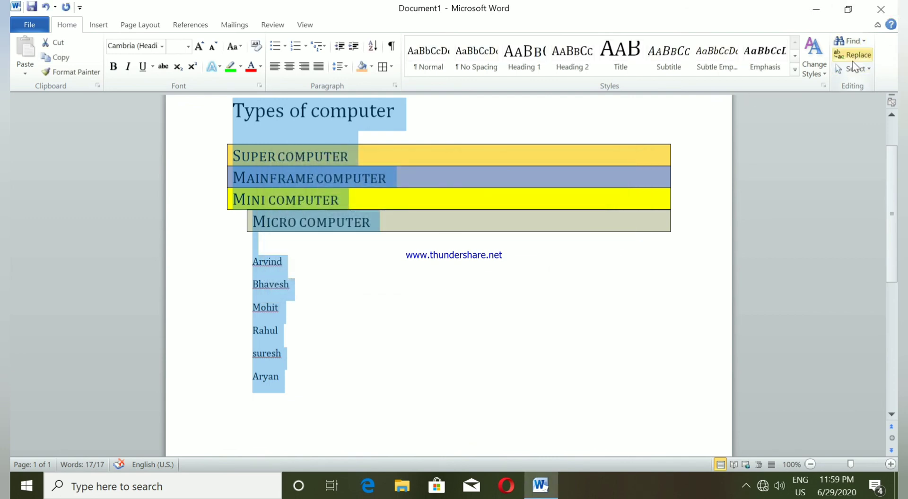
left_click(706, 136)
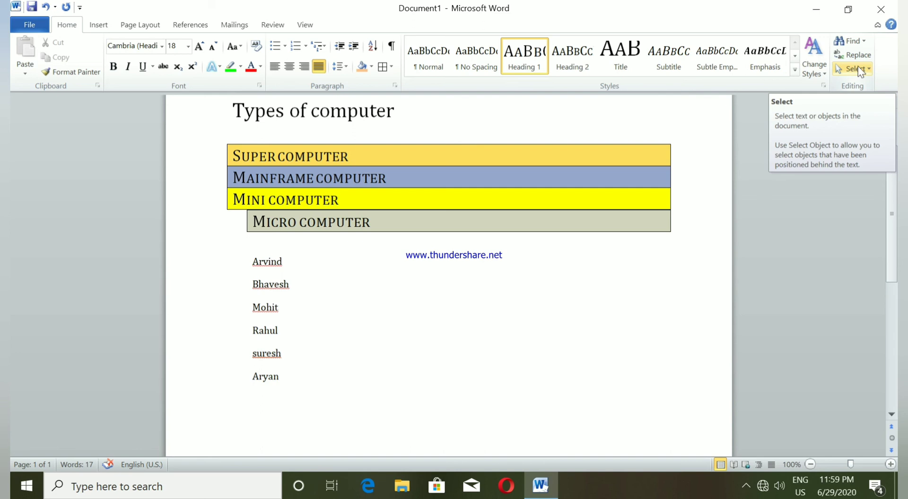
Select the document's entire contents twice, clearing the selection each time.
left_click(859, 71)
left_click(776, 86)
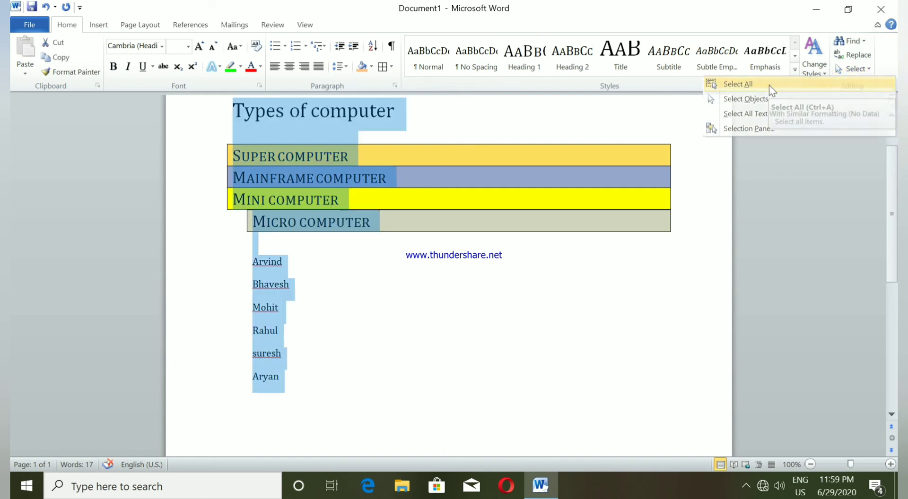
left_click(625, 120)
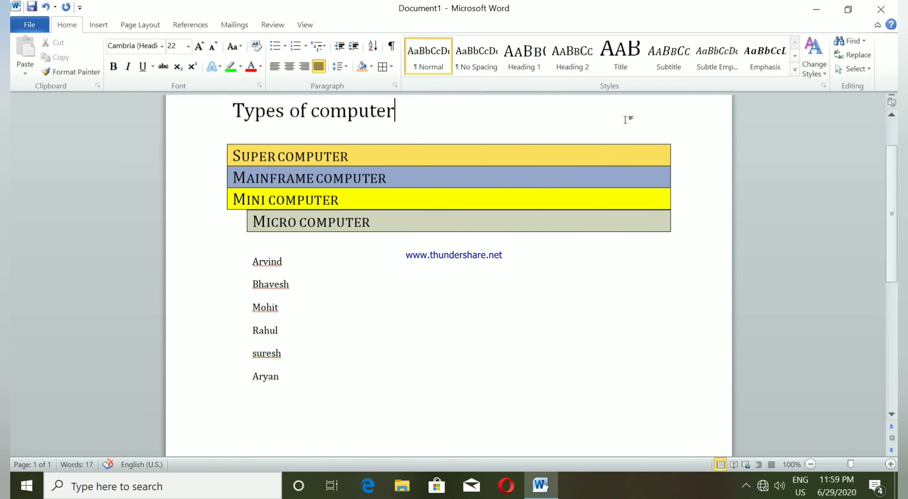
key("ctrl+a")
scroll(623, 203, "up", 2)
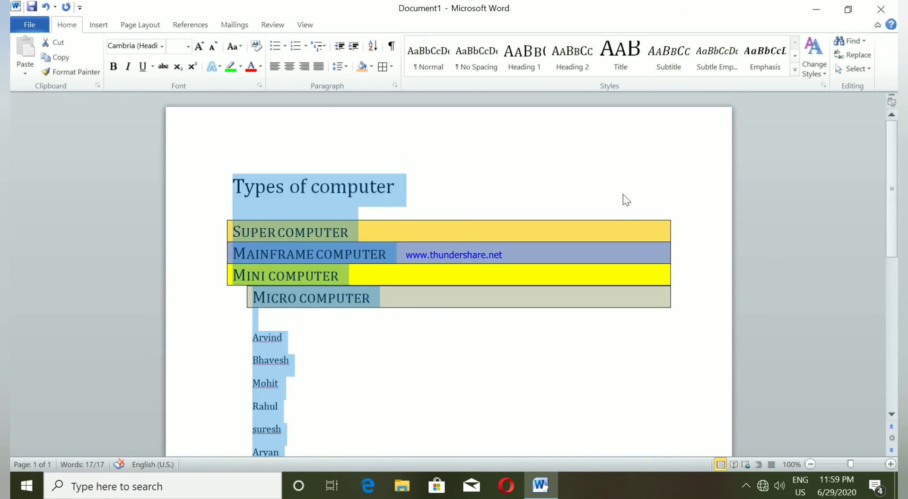
left_click(524, 163)
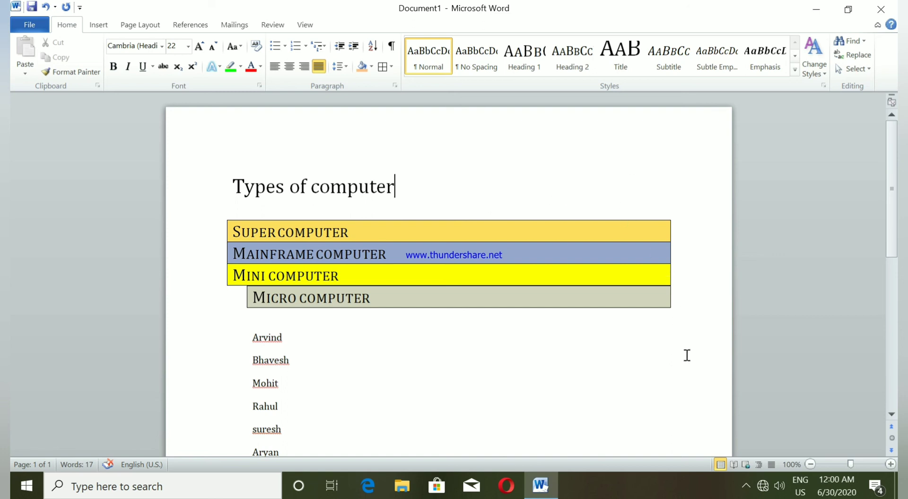
left_click(746, 486)
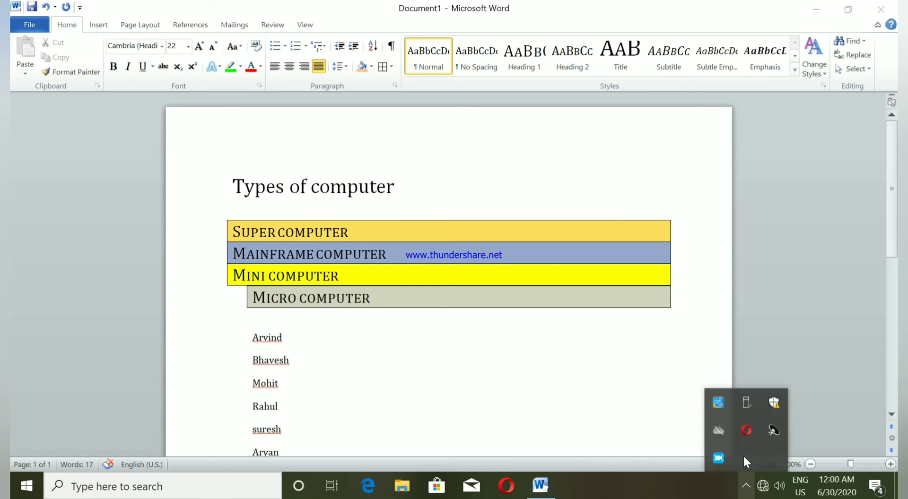
left_click(719, 456)
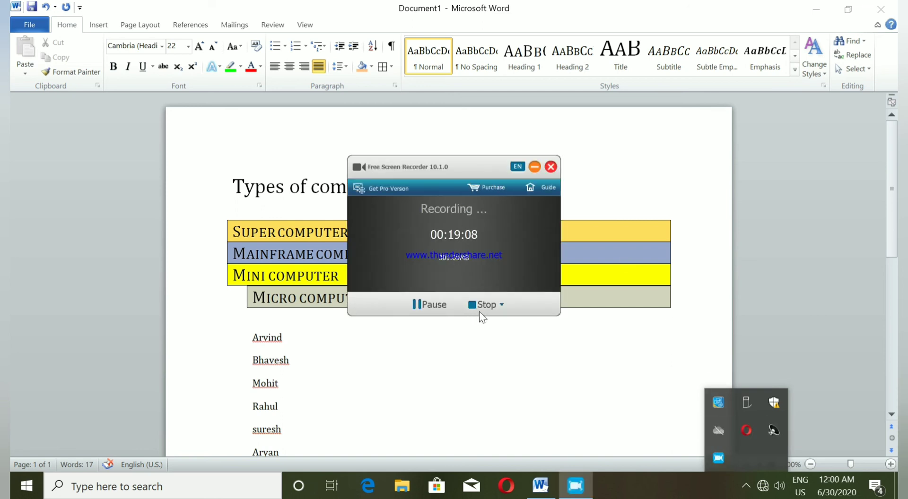